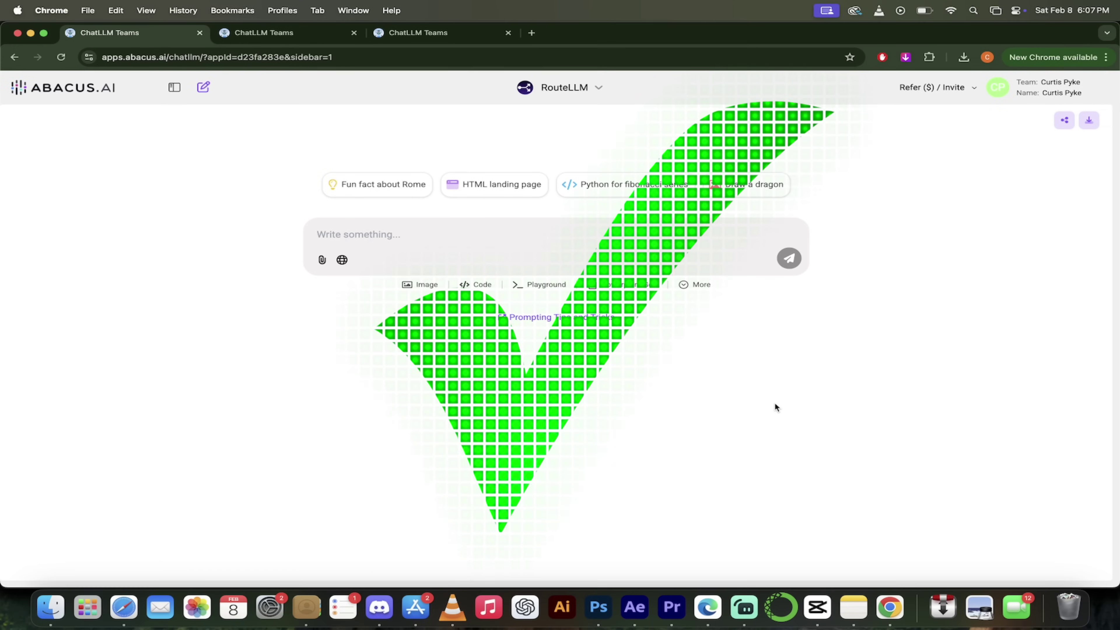
Step: Browse the RouteLLM bot list and the More tools menu, closing both without changing the model
{"action": "left_click", "coordinate": [598, 88]}
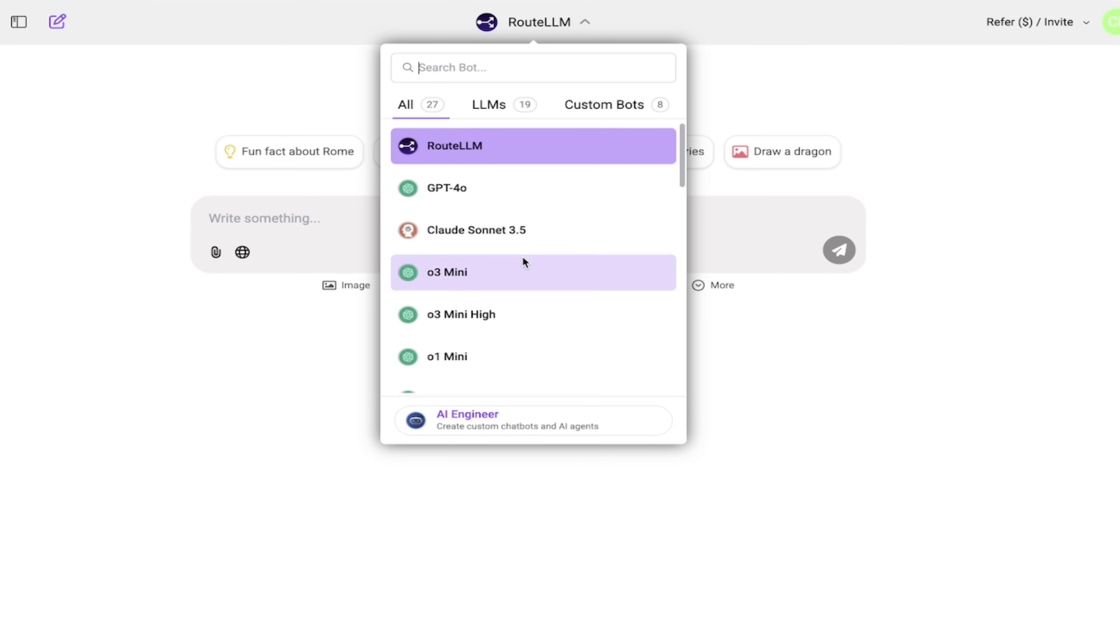
{"action": "scroll", "coordinate": [524, 261], "scroll_direction": "down", "scroll_amount": 5}
{"action": "scroll", "coordinate": [525, 262], "scroll_direction": "up", "scroll_amount": 3}
{"action": "scroll", "coordinate": [524, 261], "scroll_direction": "down", "scroll_amount": 4}
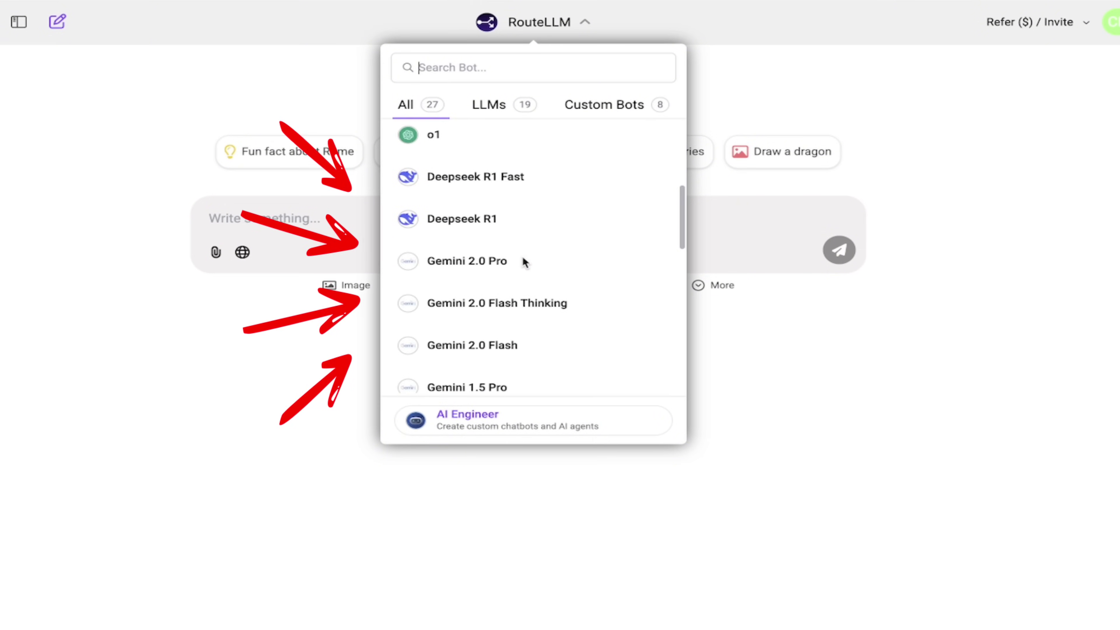
{"action": "scroll", "coordinate": [532, 258], "scroll_direction": "up", "scroll_amount": 5}
{"action": "left_click", "coordinate": [1014, 175]}
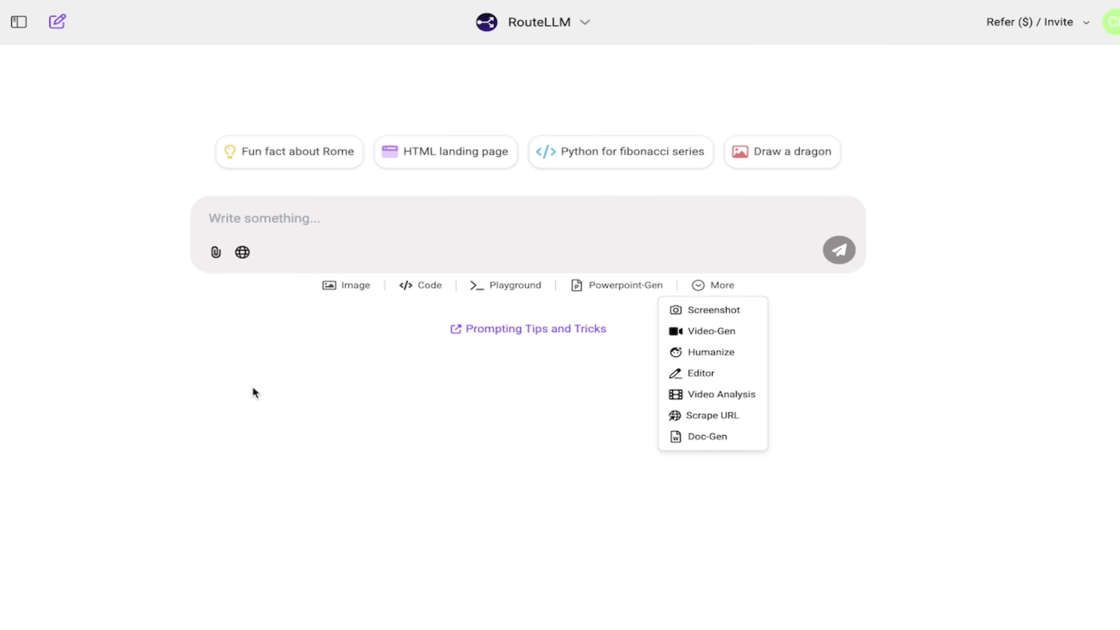
{"action": "left_click", "coordinate": [236, 393]}
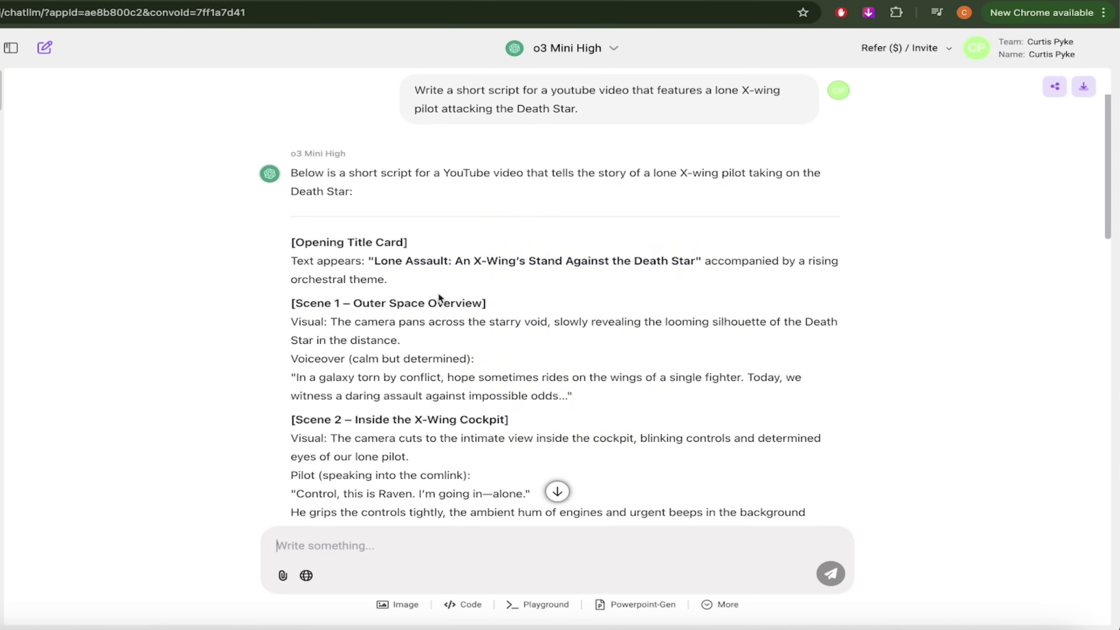
Step: Start a new empty chat from the chat history sidebar, then hide the sidebar
{"action": "scroll", "coordinate": [449, 153], "scroll_direction": "down", "scroll_amount": 1}
{"action": "scroll", "coordinate": [447, 157], "scroll_direction": "up", "scroll_amount": 1}
{"action": "left_click", "coordinate": [11, 47]}
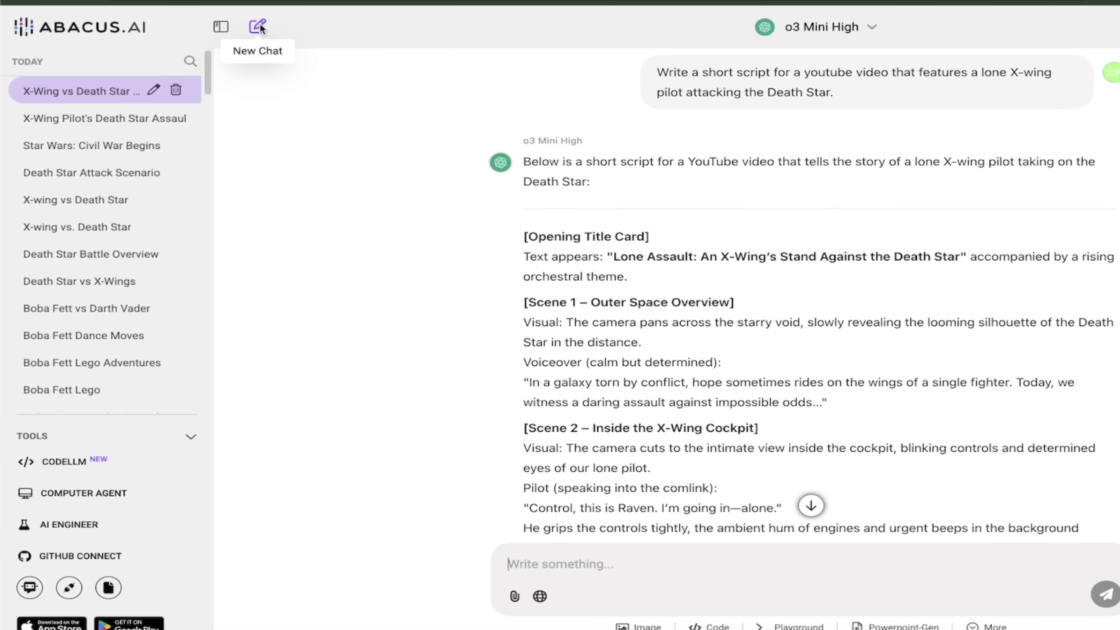
{"action": "left_click", "coordinate": [260, 27]}
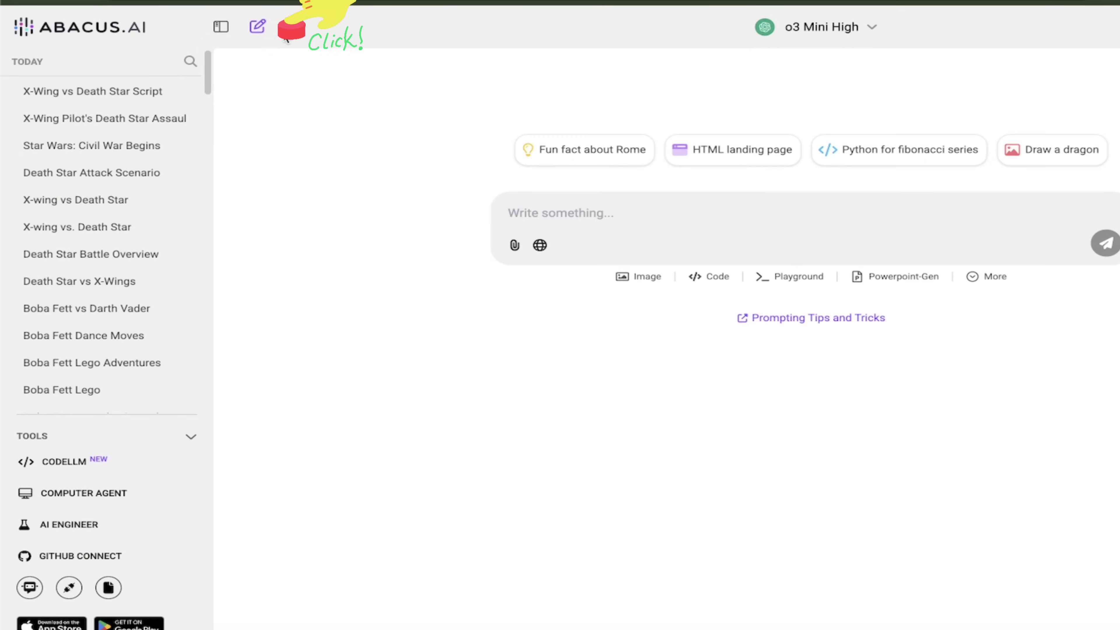
{"action": "left_click", "coordinate": [221, 27]}
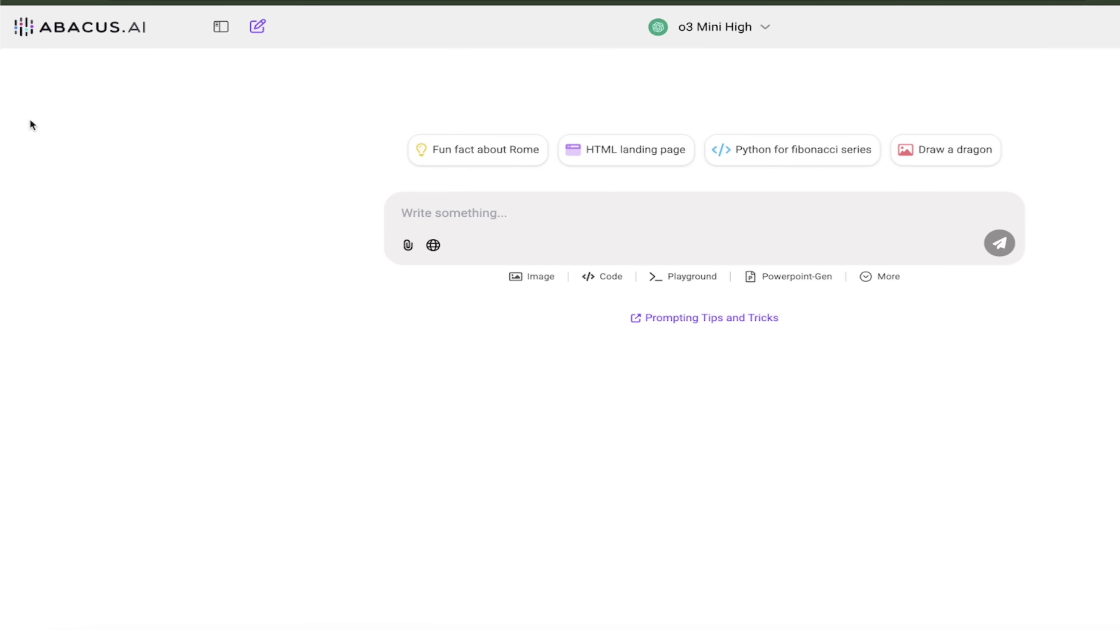
{"action": "left_click", "coordinate": [220, 27]}
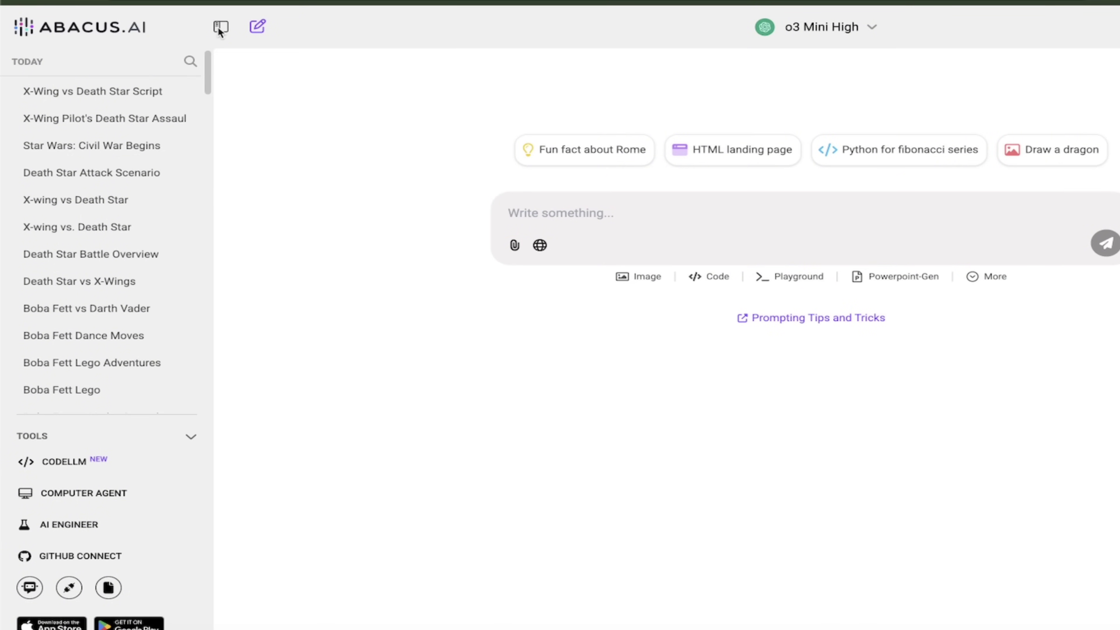
{"action": "left_click", "coordinate": [221, 27]}
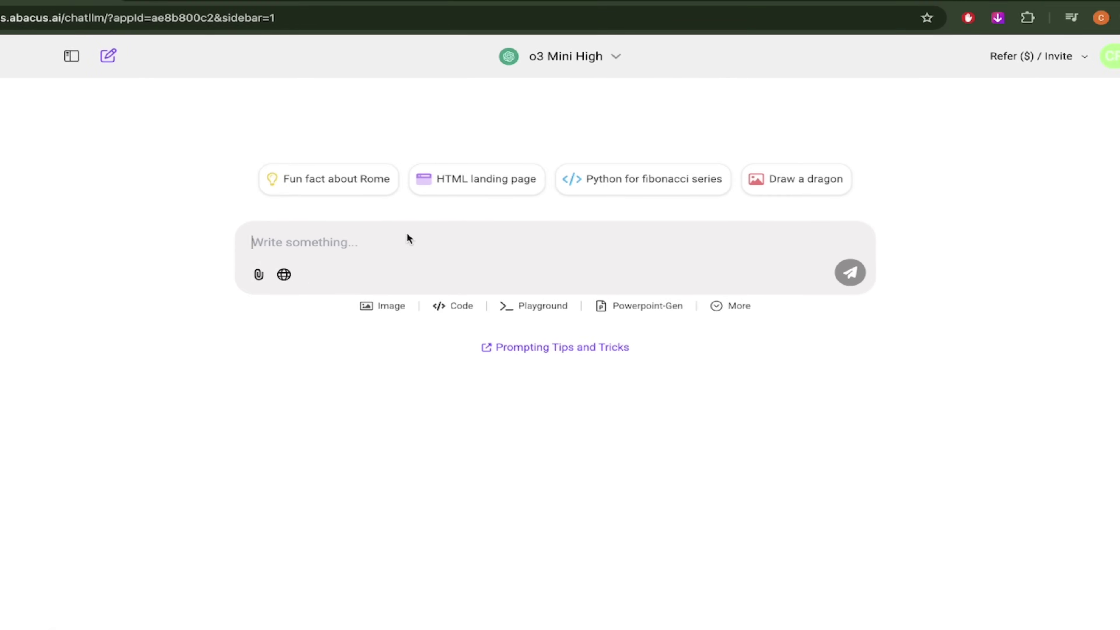
Step: Paste the lone X-wing pilot script request, keep o3 Mini High as the model, and send it
{"action": "type", "text": "Write a short script for a YouTube video that tells the story of a lone X-wing pilot taking on the Death Star:"}
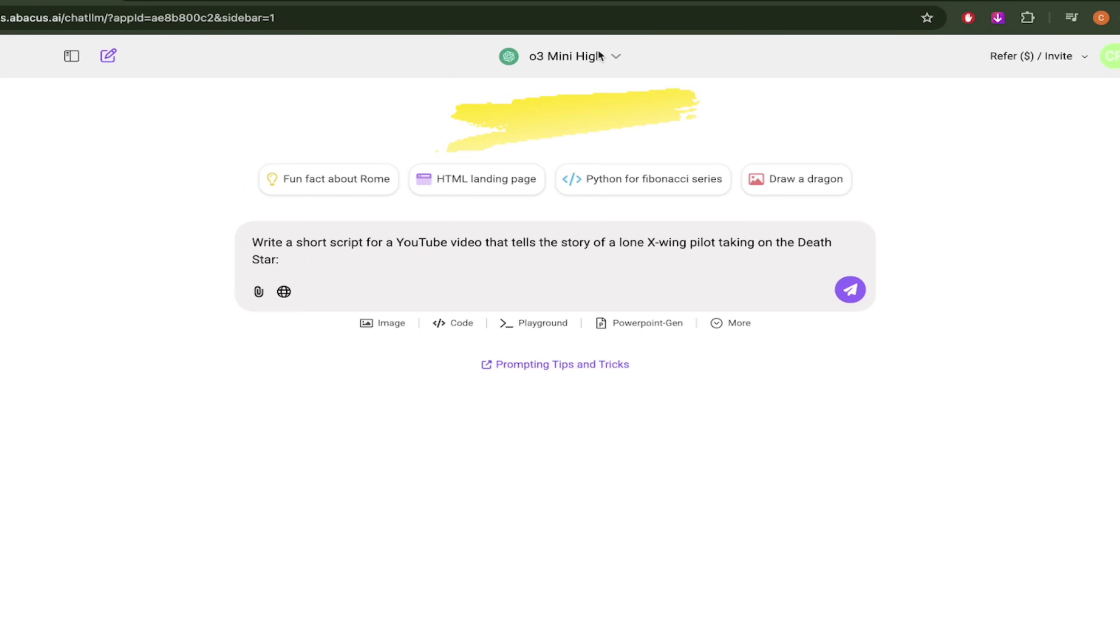
{"action": "left_click", "coordinate": [616, 56]}
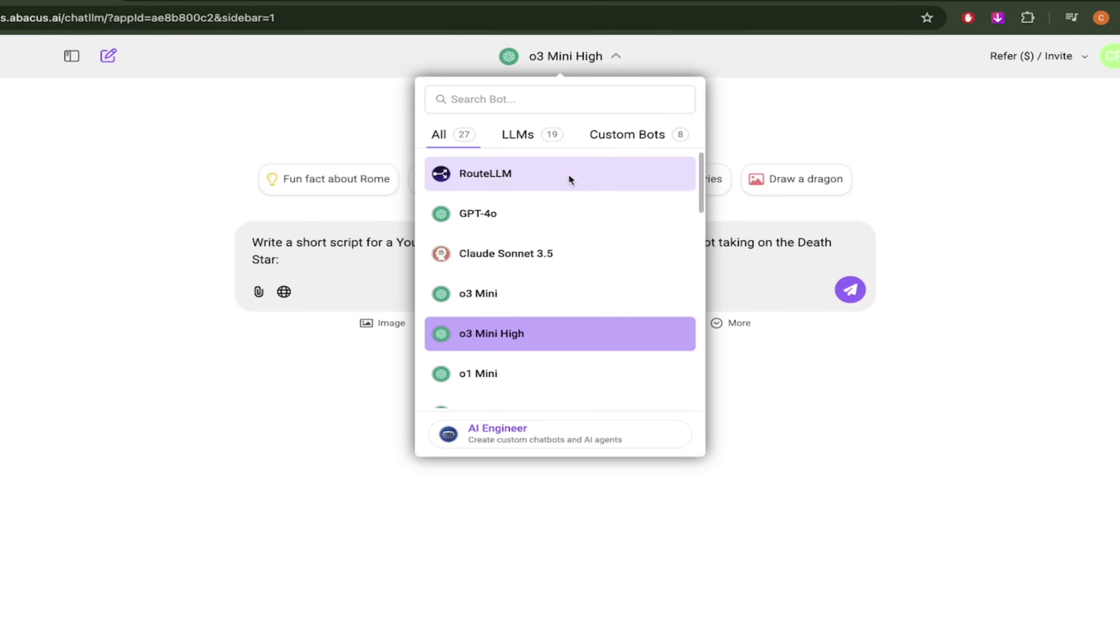
{"action": "scroll", "coordinate": [516, 363], "scroll_direction": "down", "scroll_amount": 10}
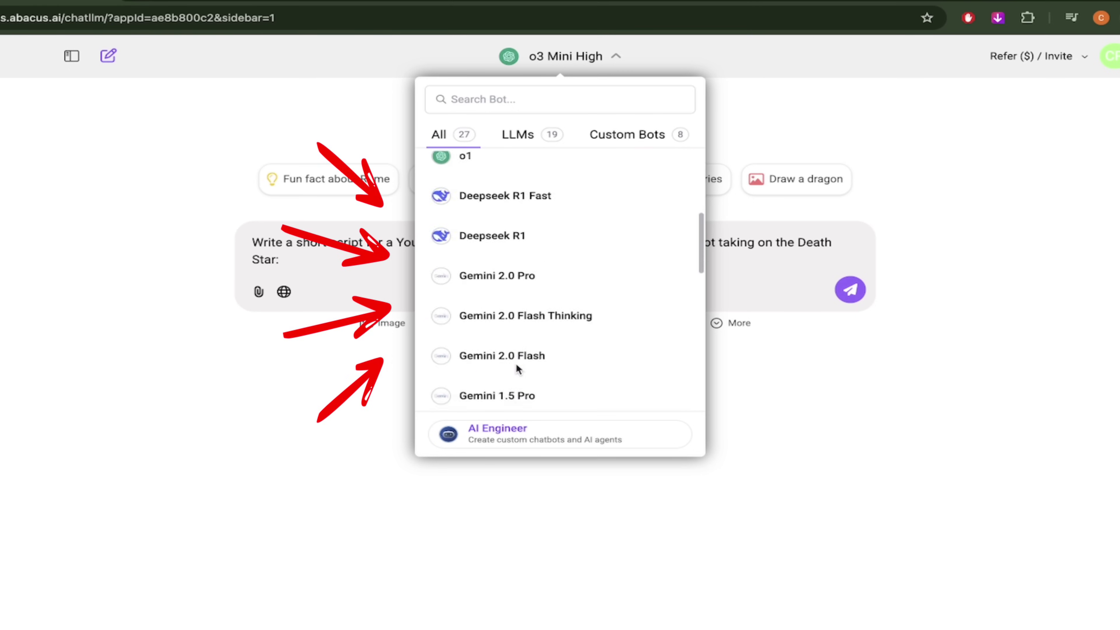
{"action": "scroll", "coordinate": [516, 362], "scroll_direction": "up", "scroll_amount": 2}
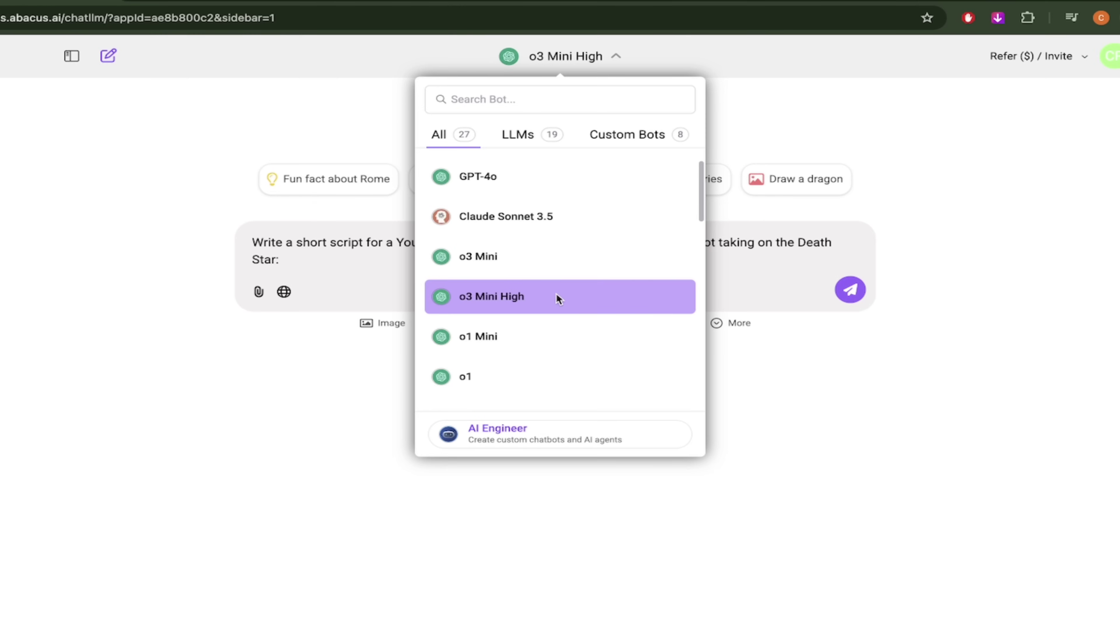
{"action": "scroll", "coordinate": [557, 294], "scroll_direction": "down", "scroll_amount": 2}
{"action": "scroll", "coordinate": [533, 220], "scroll_direction": "up", "scroll_amount": 2}
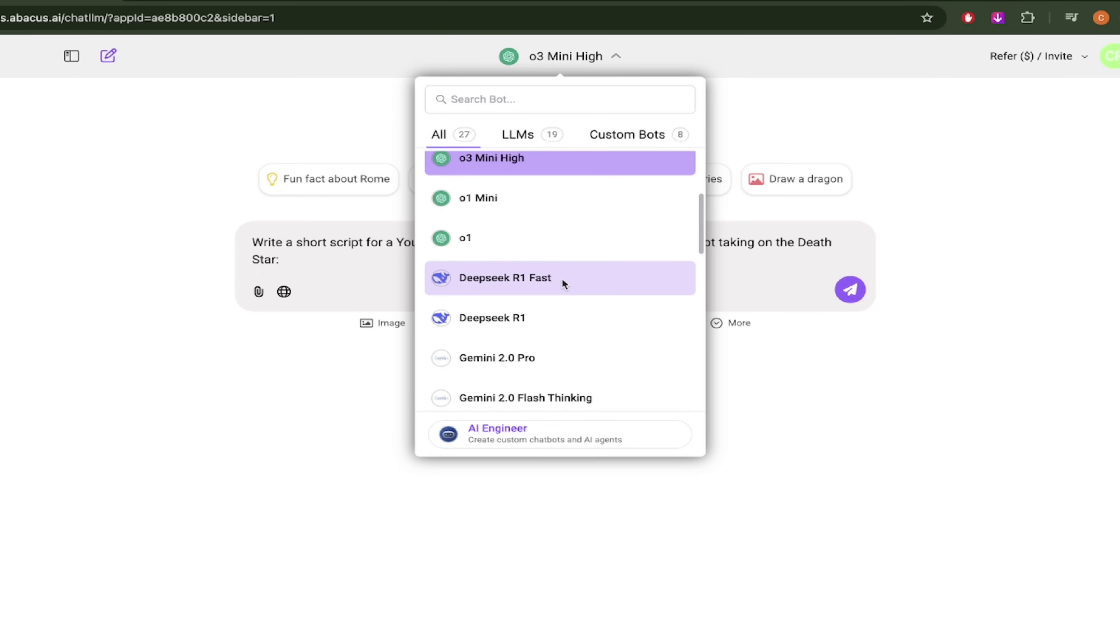
{"action": "scroll", "coordinate": [561, 278], "scroll_direction": "up", "scroll_amount": 2}
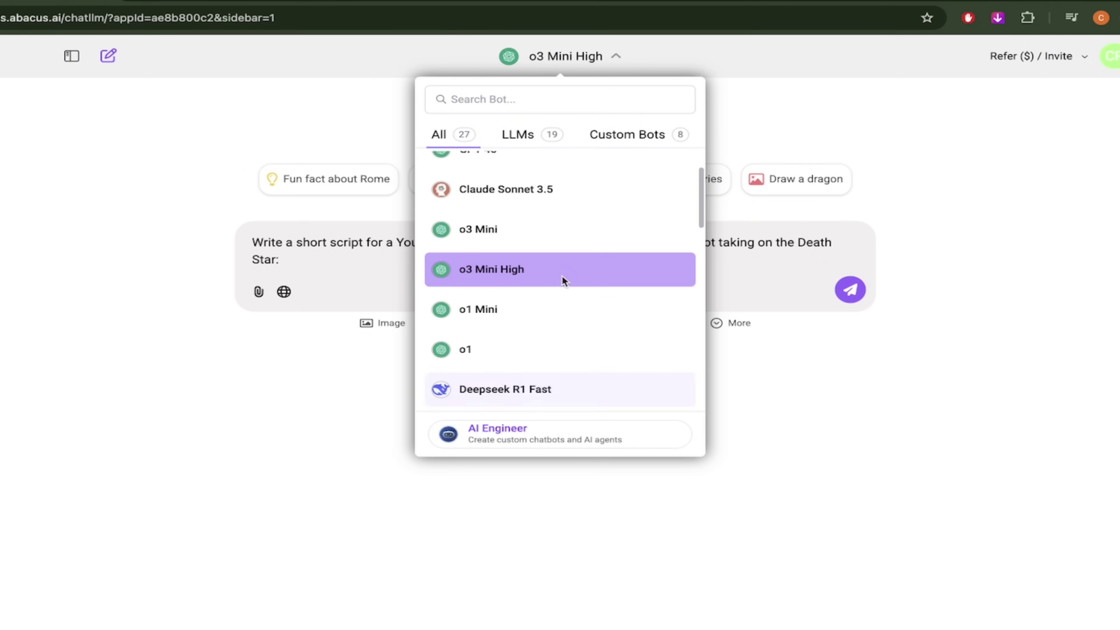
{"action": "left_click", "coordinate": [520, 266]}
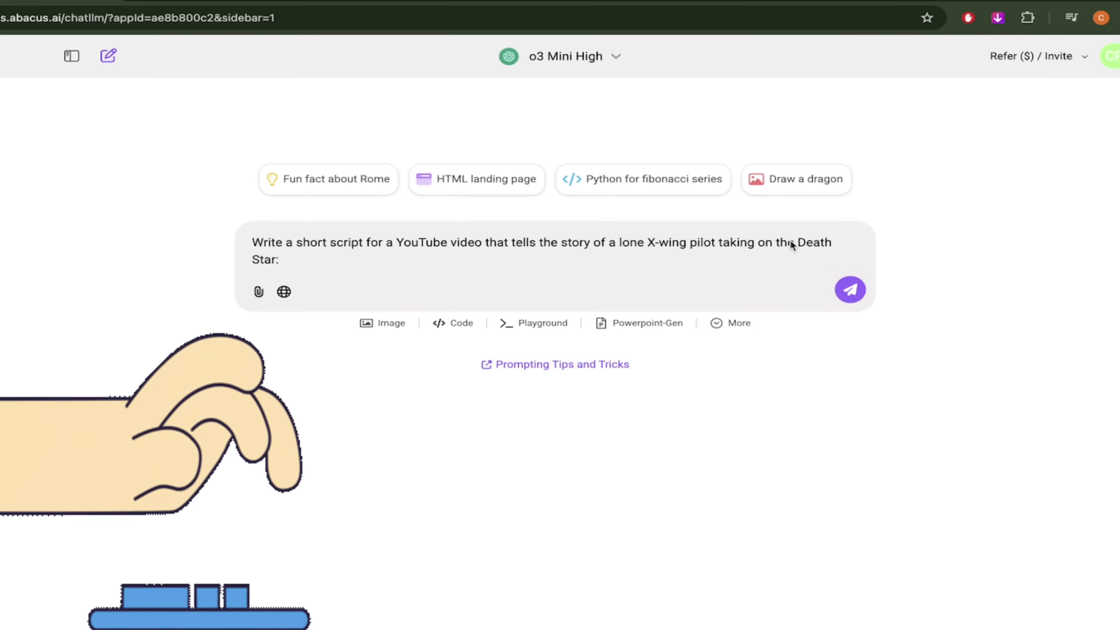
{"action": "left_click", "coordinate": [850, 289]}
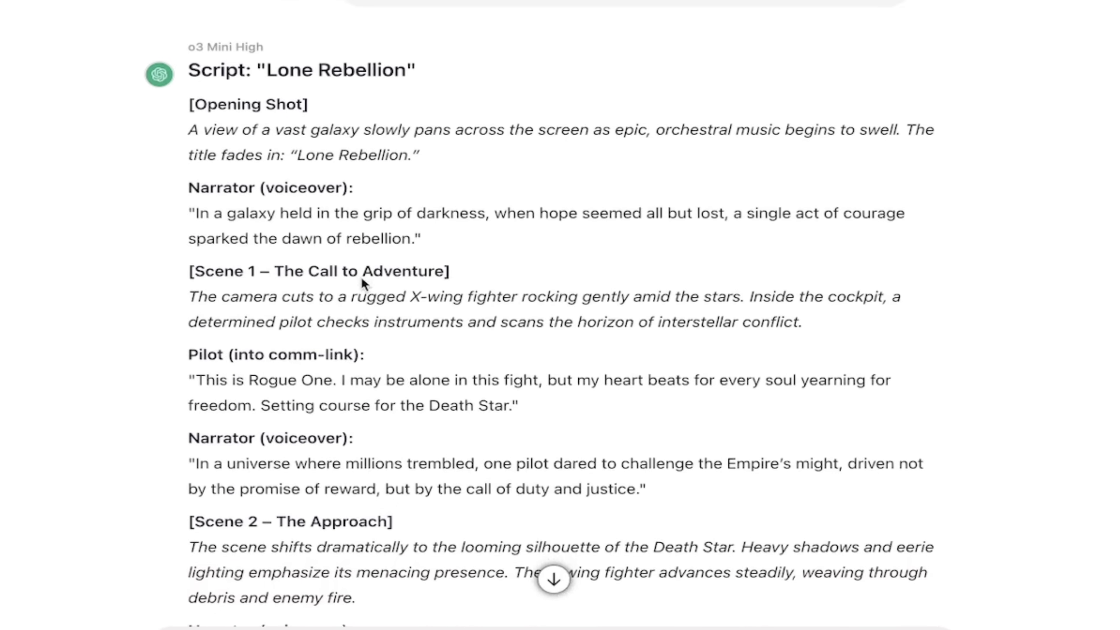
Step: Scroll through the generated 'Lone Rebellion' script's narrator lines and numbered scenes
{"action": "scroll", "coordinate": [362, 284], "scroll_direction": "down", "scroll_amount": 1}
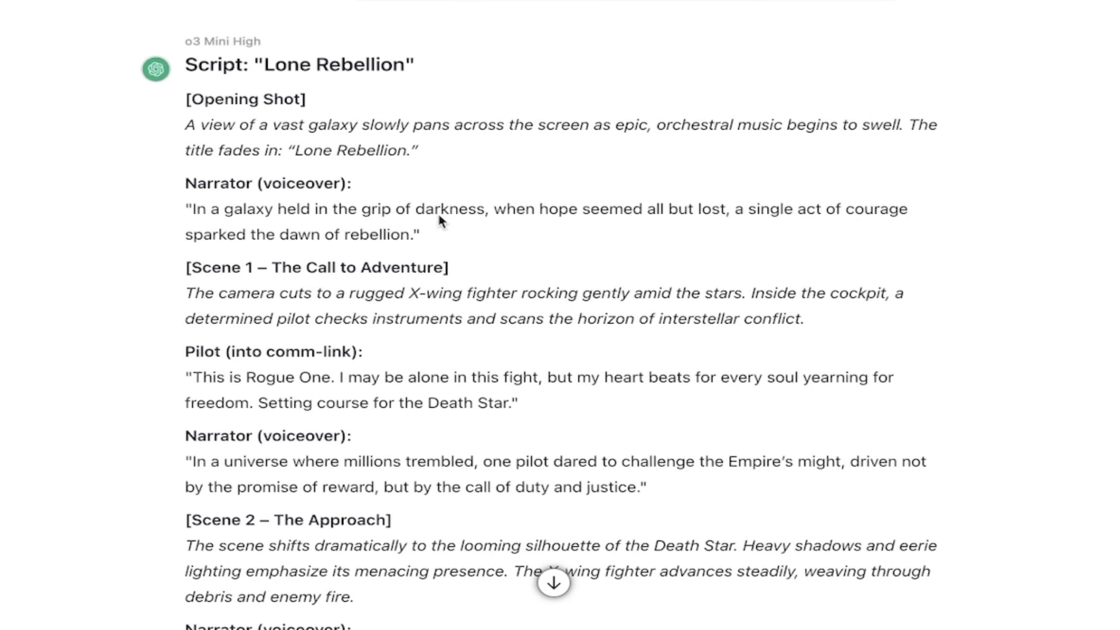
{"action": "scroll", "coordinate": [440, 220], "scroll_direction": "down", "scroll_amount": 3}
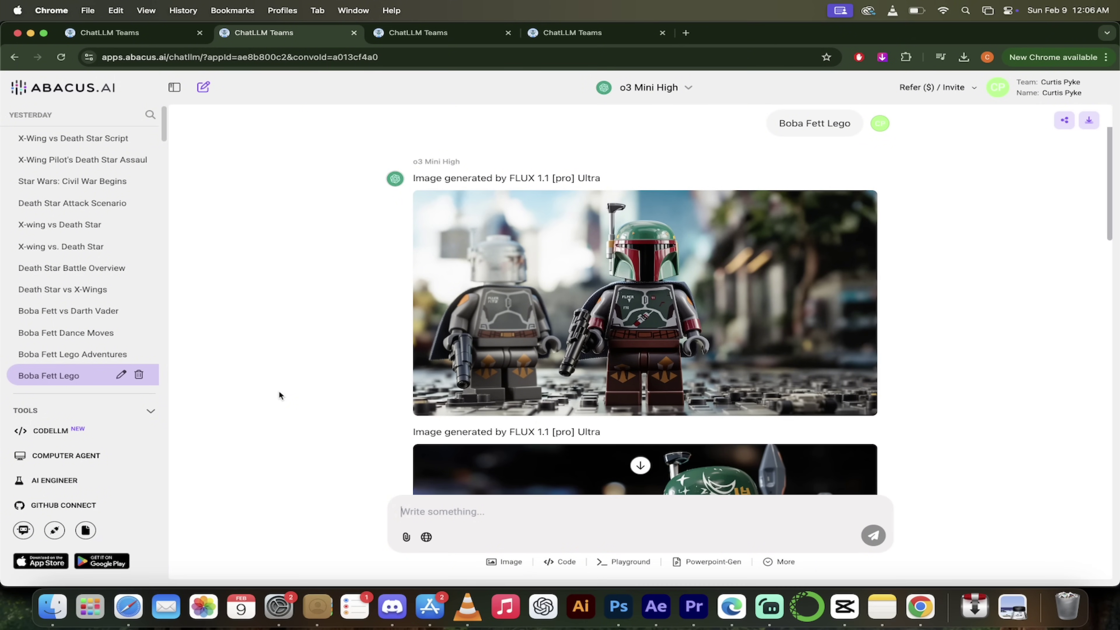
Step: Review the Boba Fett Lego images, then start a new empty chat with history hidden
{"action": "scroll", "coordinate": [458, 395], "scroll_direction": "down", "scroll_amount": 5}
{"action": "scroll", "coordinate": [492, 399], "scroll_direction": "down", "scroll_amount": 2}
{"action": "scroll", "coordinate": [531, 305], "scroll_direction": "up", "scroll_amount": 2}
{"action": "scroll", "coordinate": [530, 306], "scroll_direction": "up", "scroll_amount": 3}
{"action": "scroll", "coordinate": [530, 305], "scroll_direction": "down", "scroll_amount": 12}
{"action": "scroll", "coordinate": [531, 307], "scroll_direction": "down", "scroll_amount": 5}
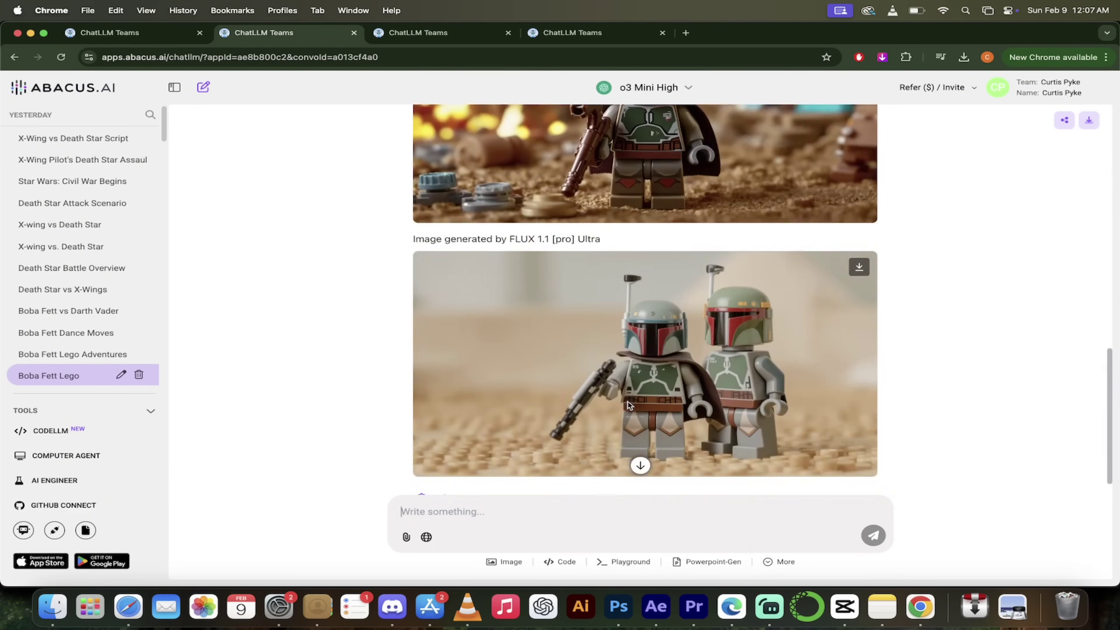
{"action": "scroll", "coordinate": [629, 405], "scroll_direction": "up", "scroll_amount": 3}
{"action": "scroll", "coordinate": [629, 405], "scroll_direction": "up", "scroll_amount": 4}
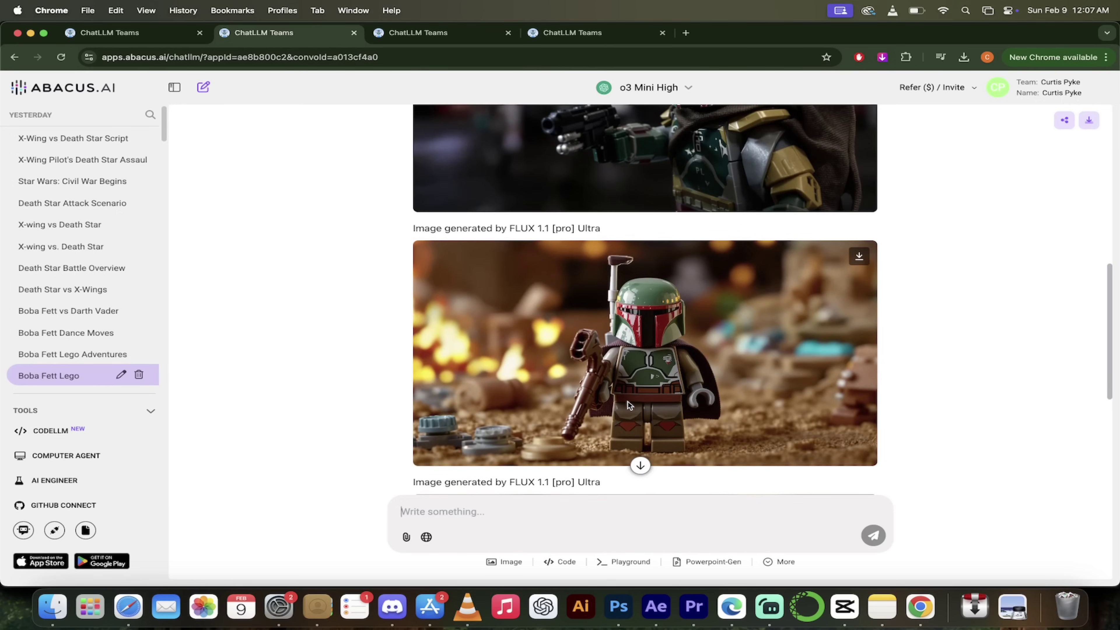
{"action": "left_click", "coordinate": [204, 87]}
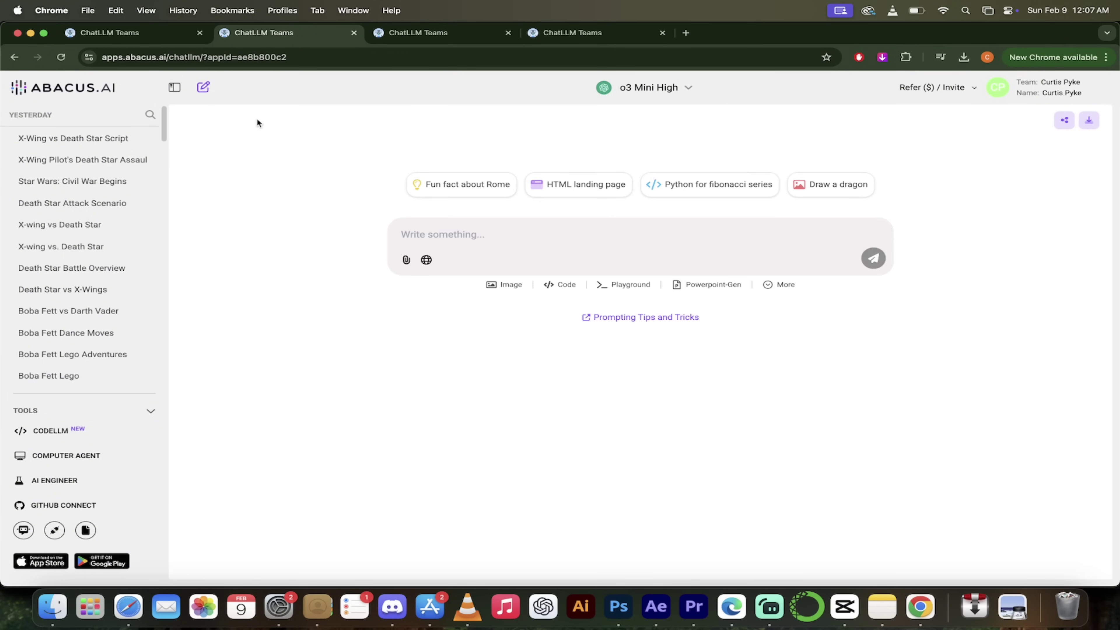
{"action": "left_click", "coordinate": [175, 87]}
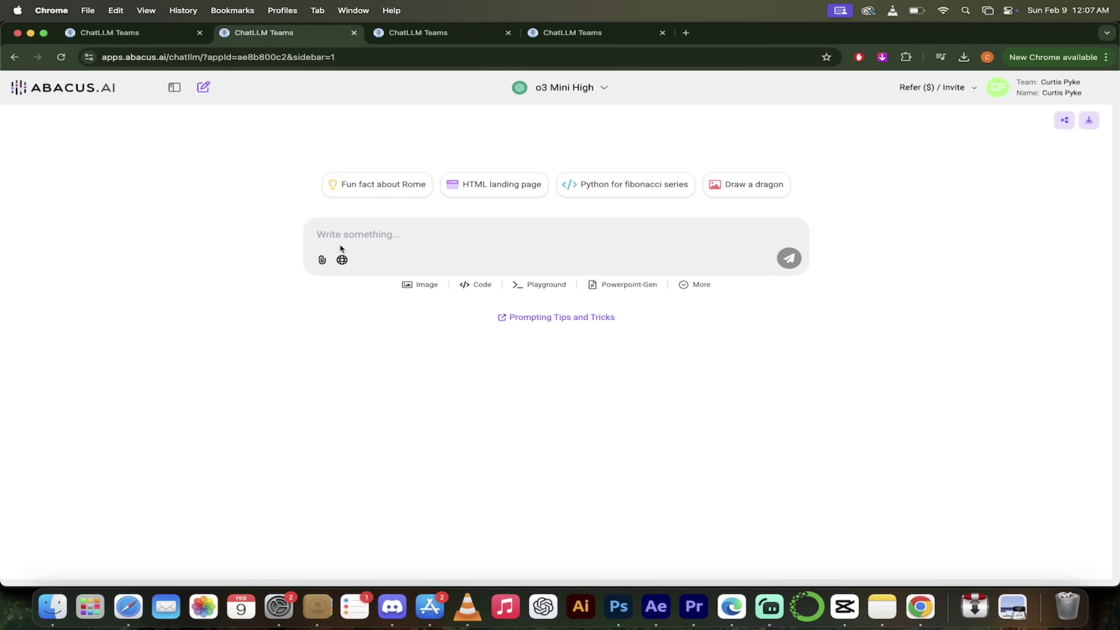
Step: In the Image Generation settings, keep FLUX 1.1 [pro] Ultra and set Number of Images to 4
{"action": "left_click", "coordinate": [412, 283]}
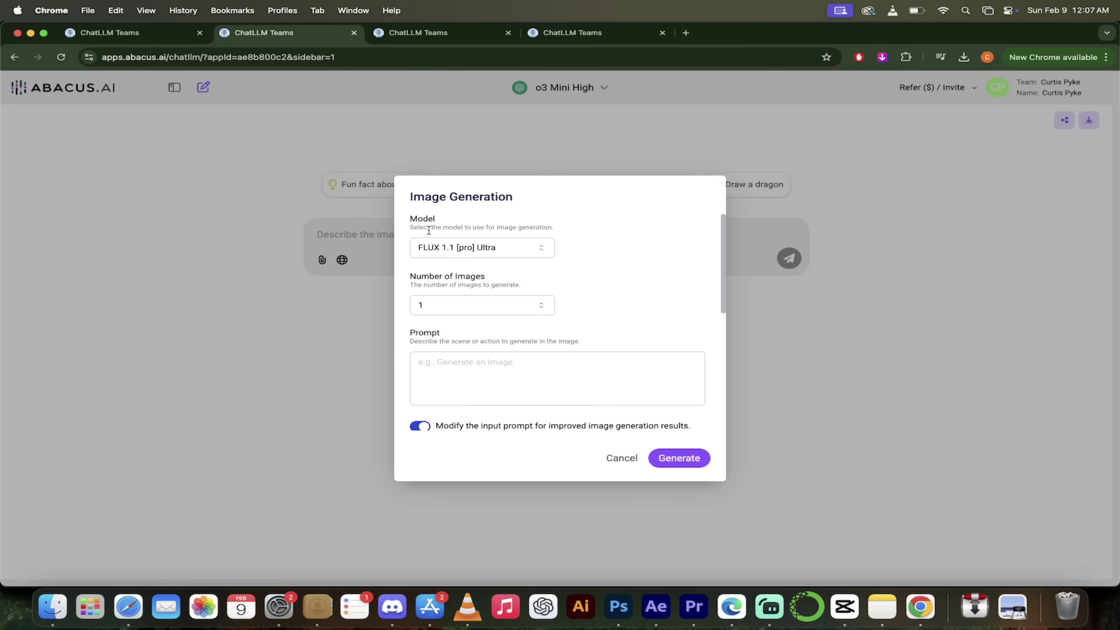
{"action": "left_click", "coordinate": [485, 248]}
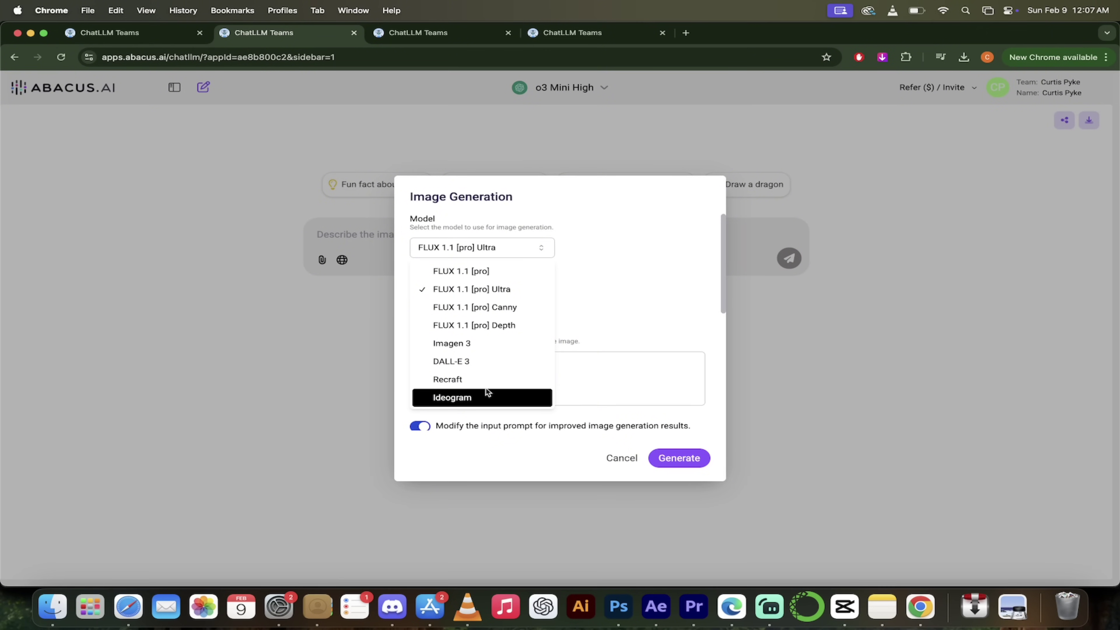
{"action": "left_click", "coordinate": [495, 291]}
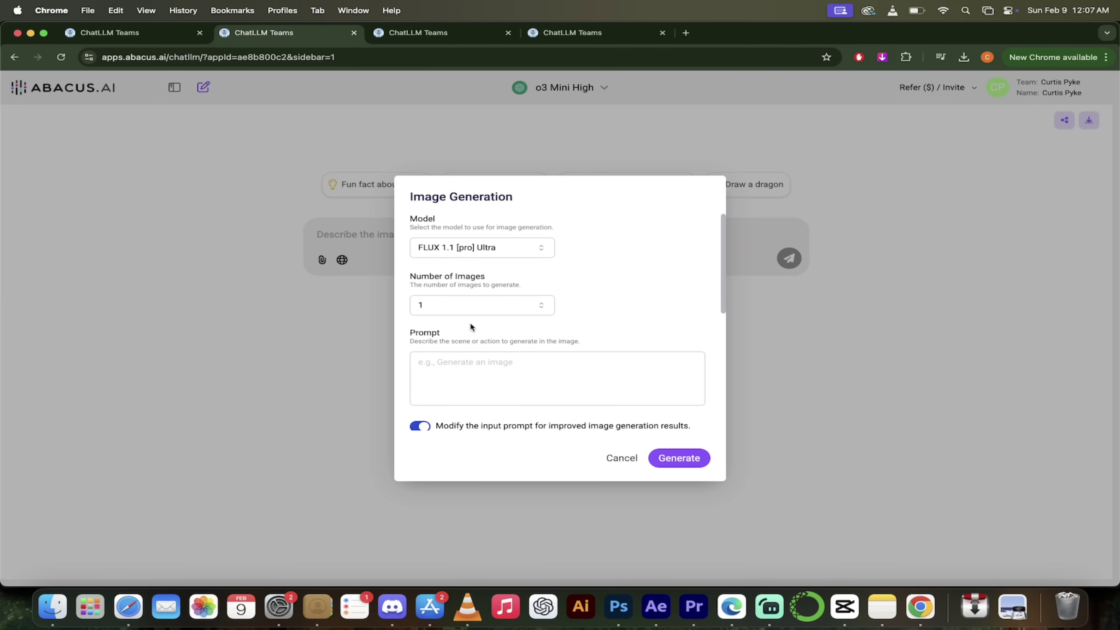
{"action": "left_click", "coordinate": [466, 304]}
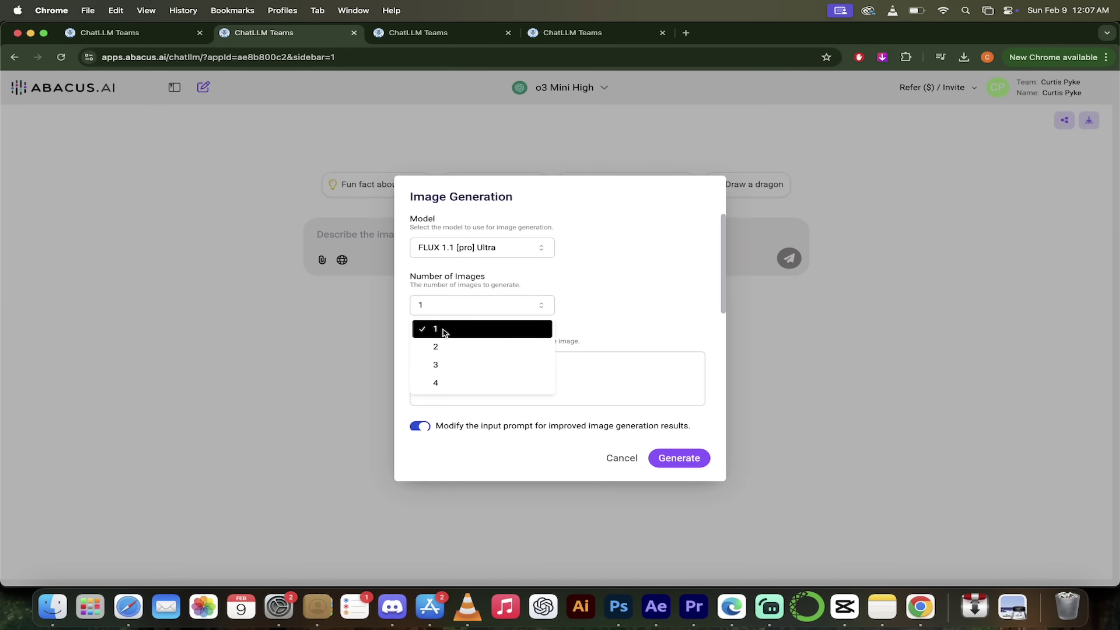
{"action": "left_click", "coordinate": [445, 383]}
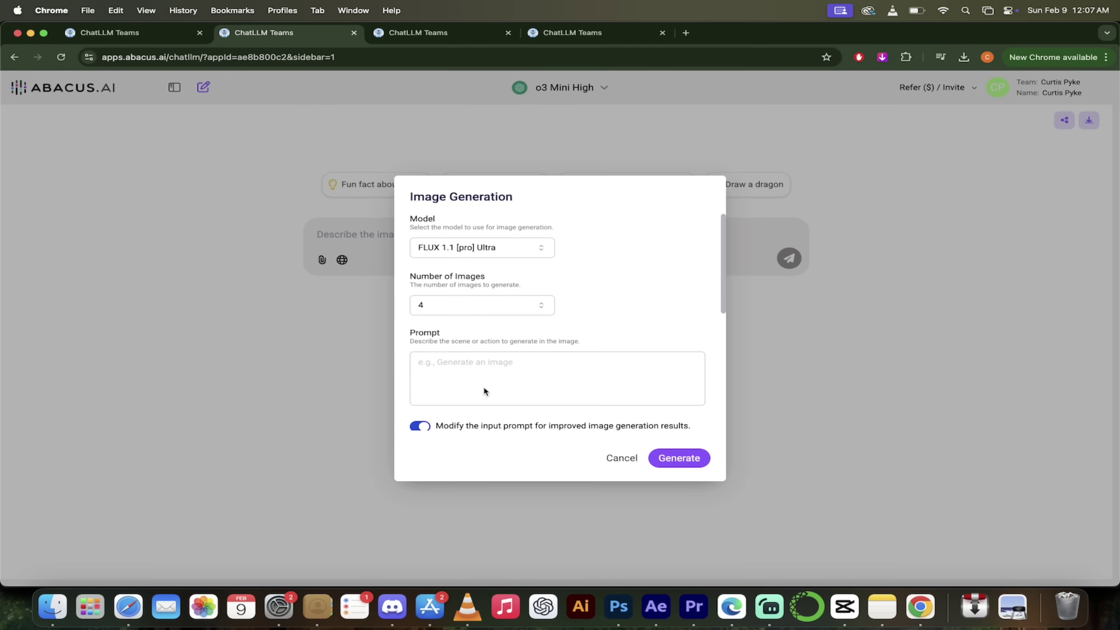
{"action": "scroll", "coordinate": [480, 375], "scroll_direction": "down", "scroll_amount": 2}
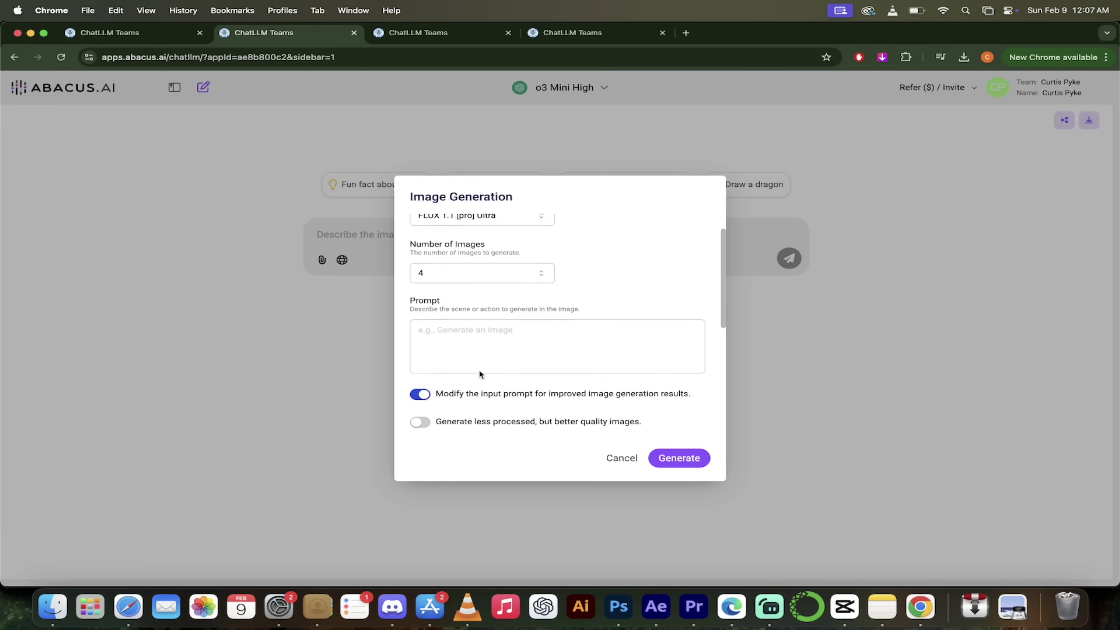
{"action": "scroll", "coordinate": [474, 339], "scroll_direction": "up", "scroll_amount": 2}
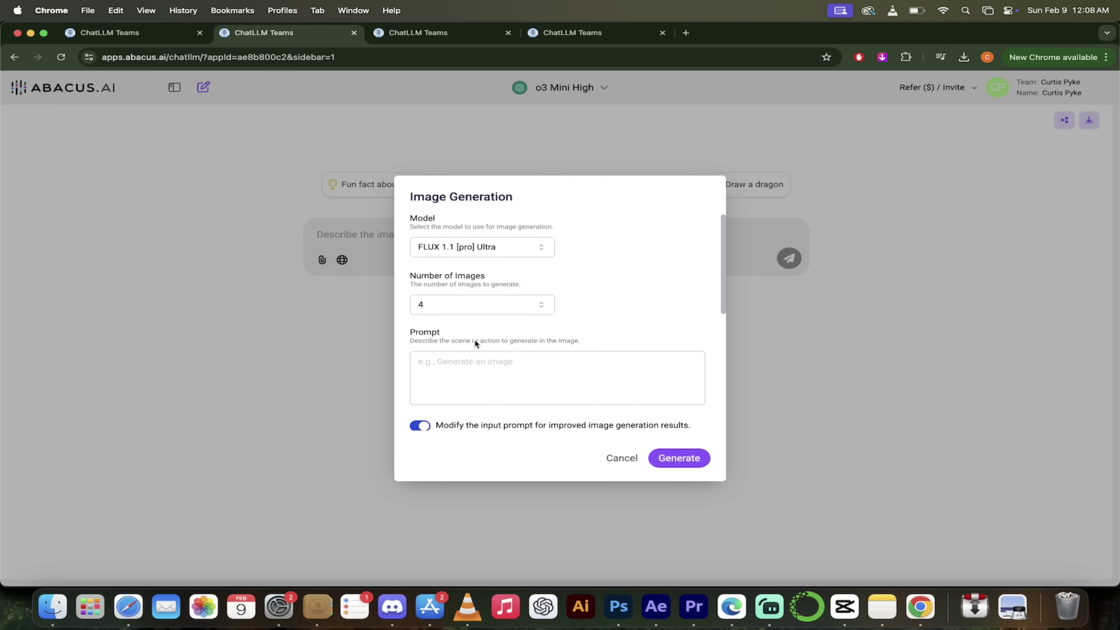
Step: Enter the prompt 'Darth Vader' and turn on less processed, better quality images
{"action": "left_click", "coordinate": [464, 361]}
{"action": "type", "text": "Darth Vader"}
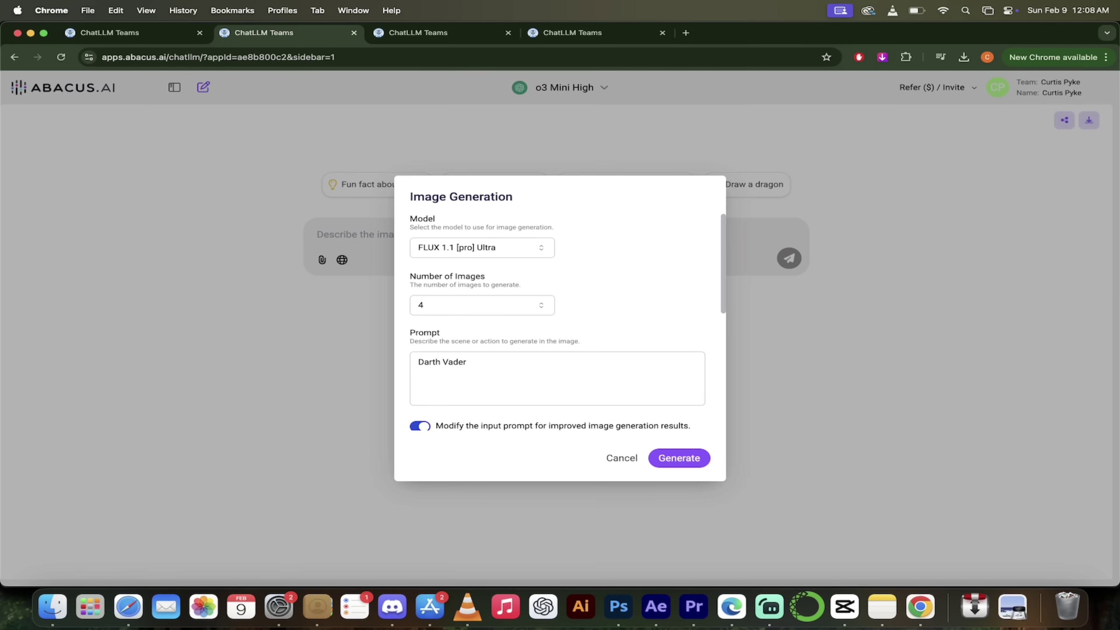
{"action": "scroll", "coordinate": [401, 382], "scroll_direction": "down", "scroll_amount": 3}
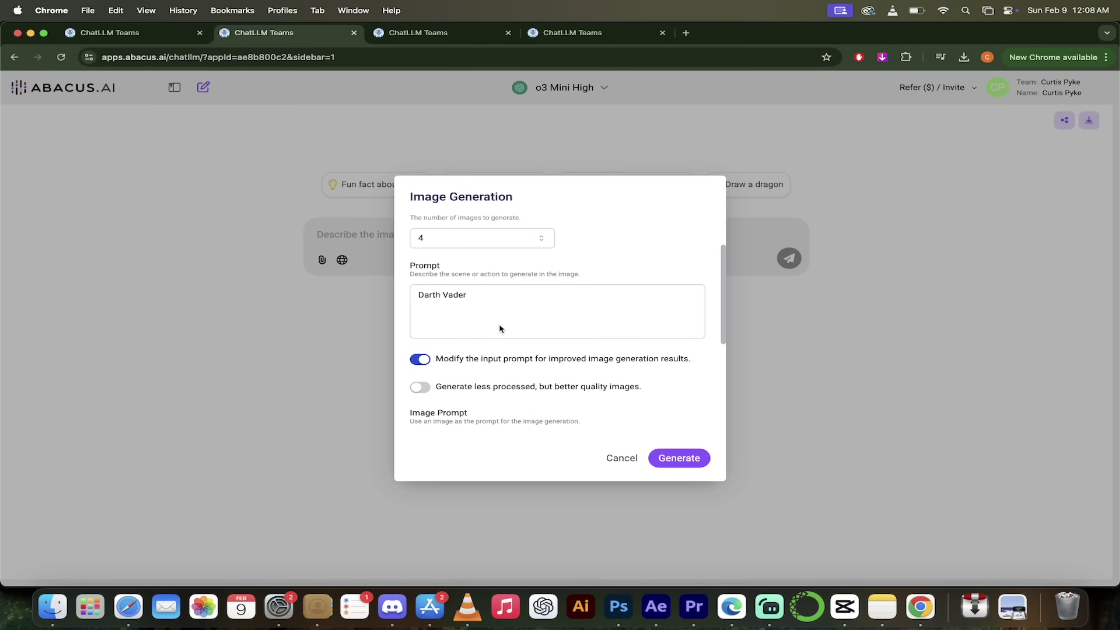
{"action": "scroll", "coordinate": [477, 352], "scroll_direction": "down", "scroll_amount": 2}
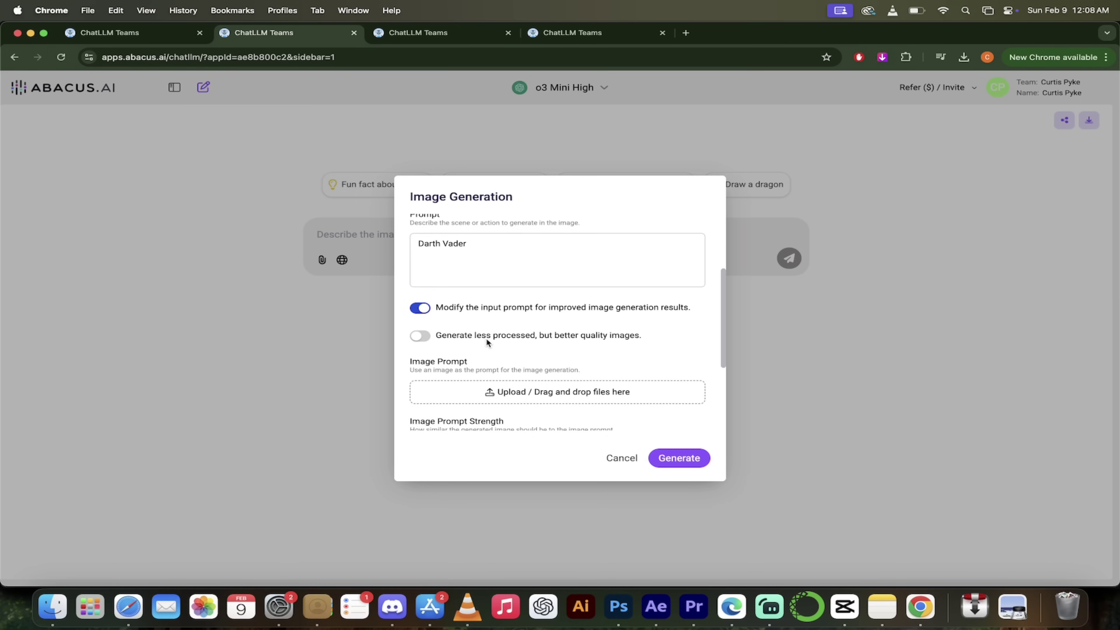
{"action": "left_click", "coordinate": [449, 337]}
Step: Raise Image Prompt Strength to 0.50 and keep the aspect ratio at 16:9
{"action": "scroll", "coordinate": [401, 356], "scroll_direction": "down", "scroll_amount": 4}
{"action": "scroll", "coordinate": [401, 357], "scroll_direction": "down", "scroll_amount": 1}
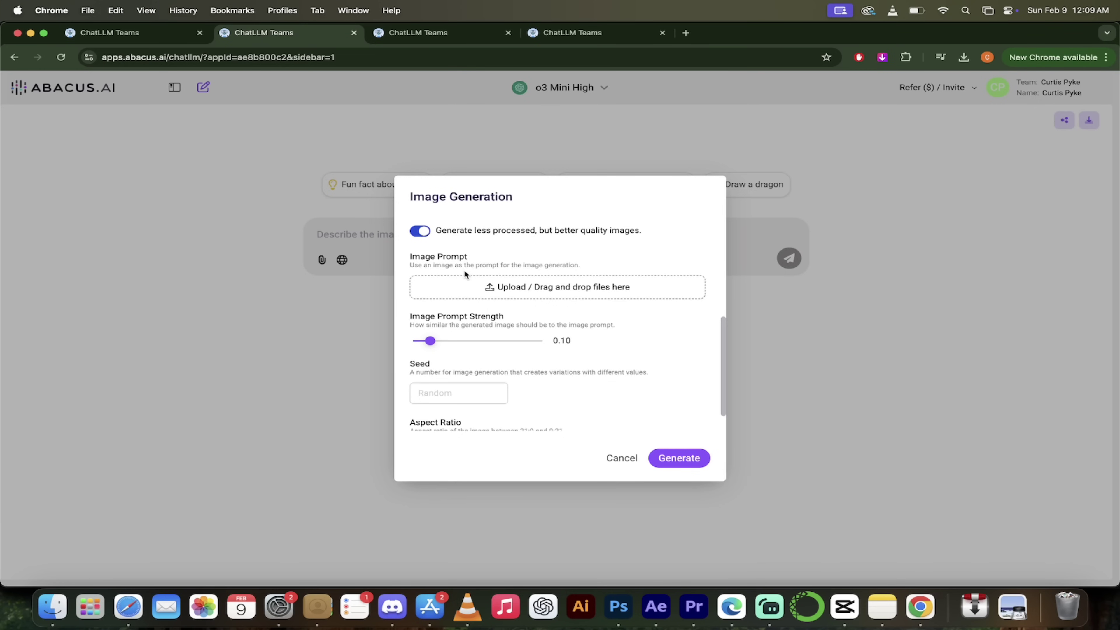
{"action": "scroll", "coordinate": [398, 320], "scroll_direction": "down", "scroll_amount": 1}
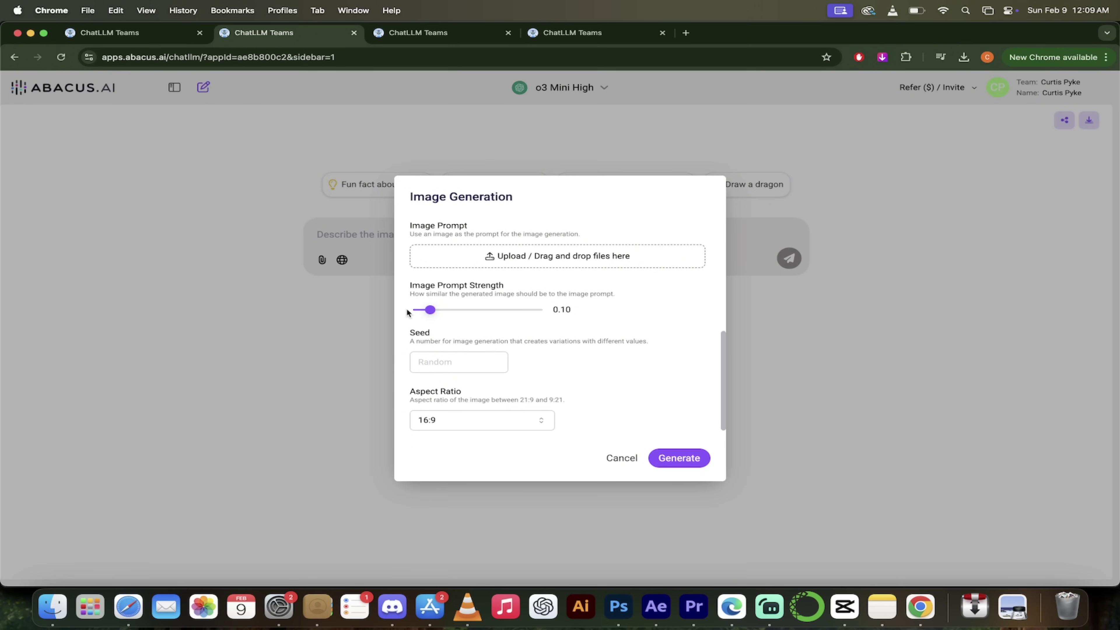
{"action": "scroll", "coordinate": [405, 314], "scroll_direction": "up", "scroll_amount": 5}
{"action": "scroll", "coordinate": [404, 318], "scroll_direction": "up", "scroll_amount": 2}
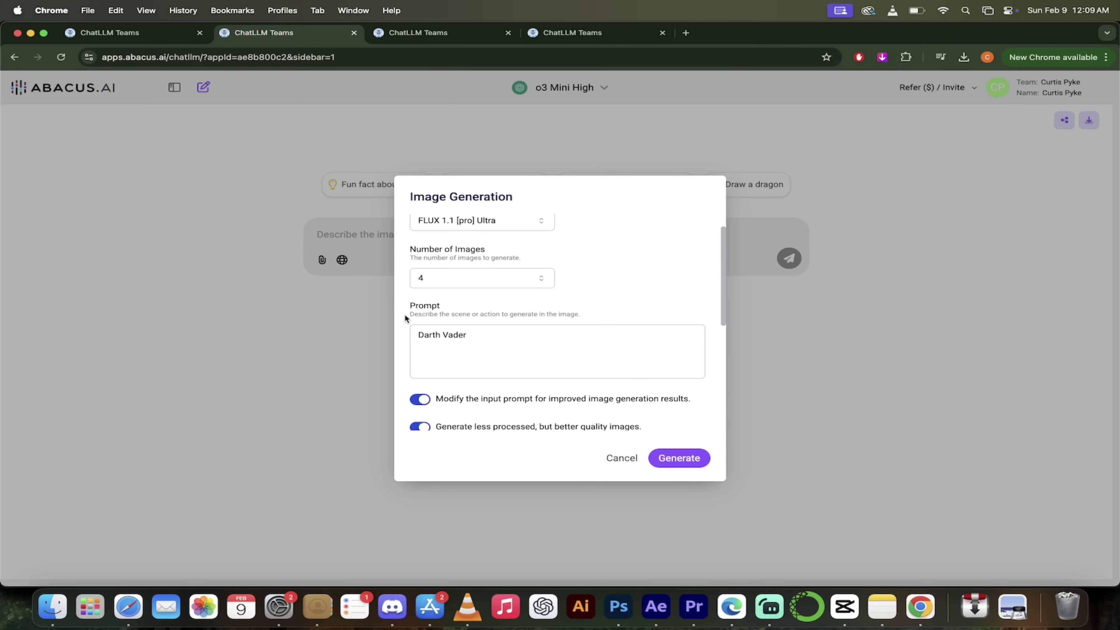
{"action": "scroll", "coordinate": [402, 387], "scroll_direction": "down", "scroll_amount": 5}
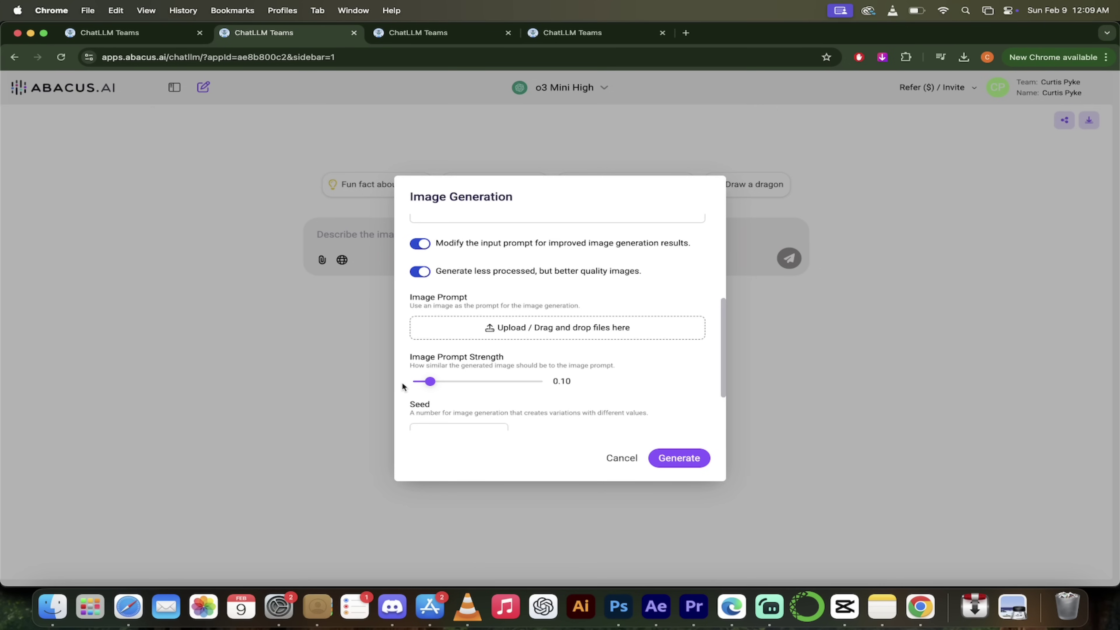
{"action": "scroll", "coordinate": [401, 381], "scroll_direction": "down", "scroll_amount": 3}
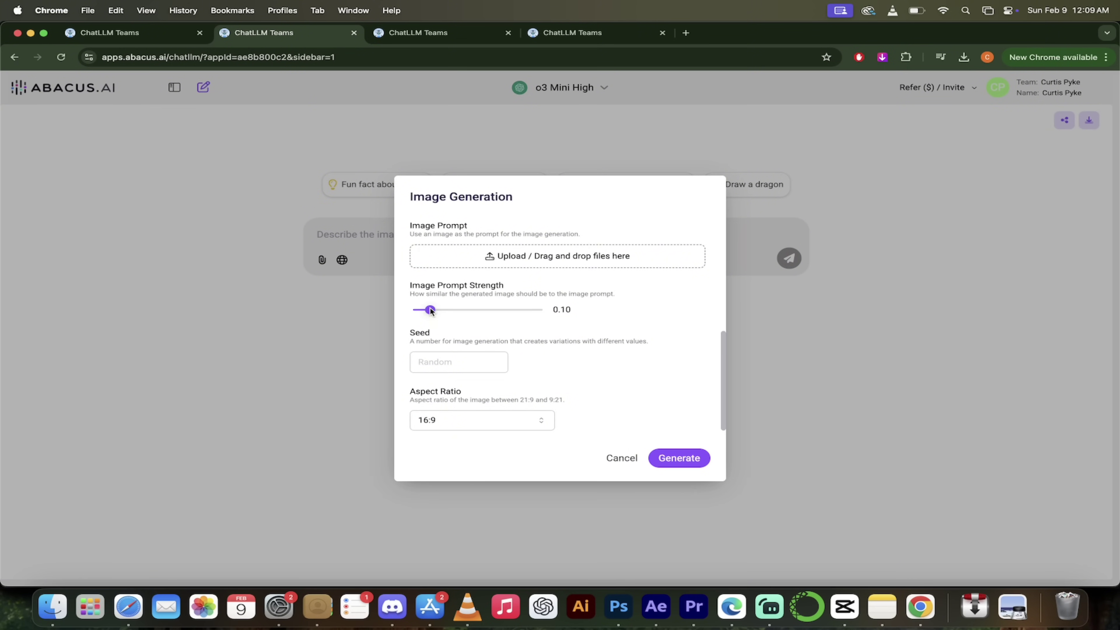
{"action": "left_click_drag", "start_coordinate": [430, 309], "coordinate": [478, 311]}
{"action": "left_click", "coordinate": [462, 421]}
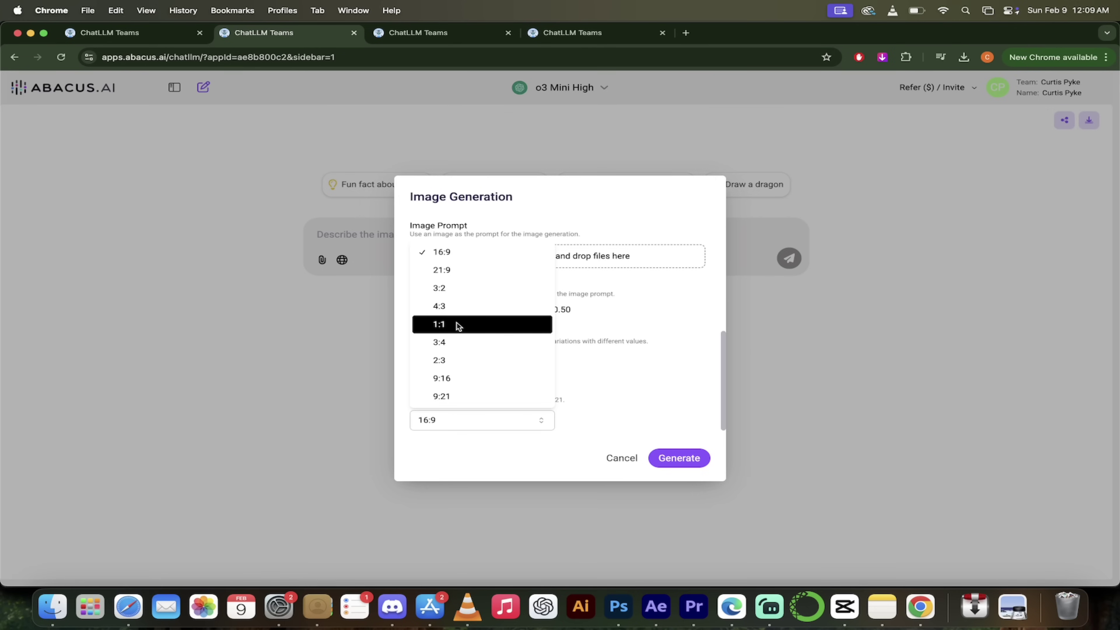
{"action": "left_click", "coordinate": [623, 395]}
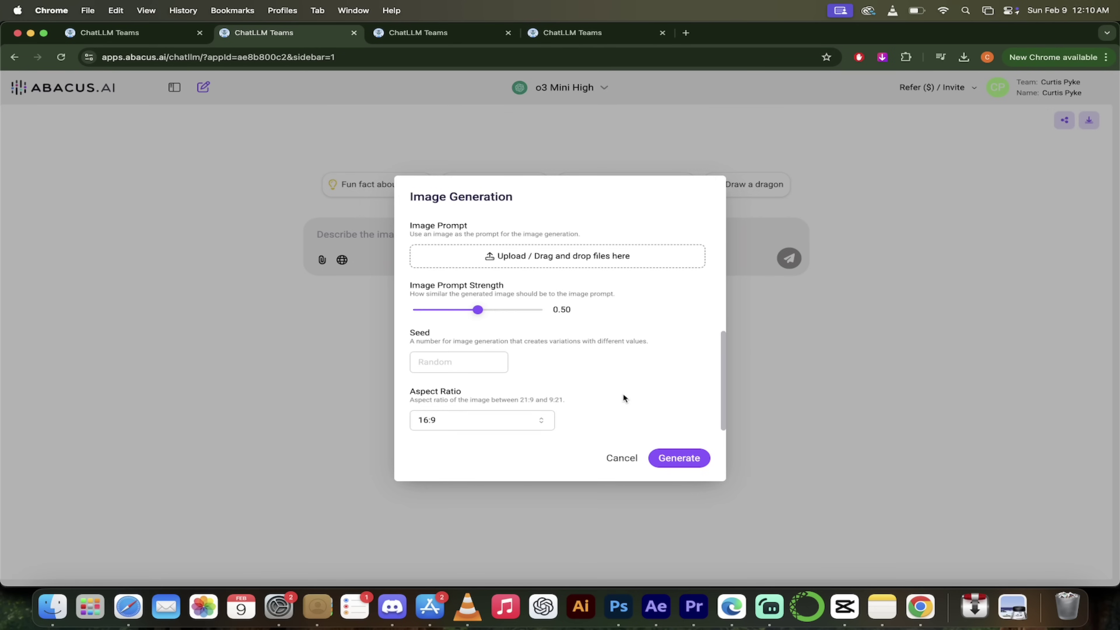
Step: Generate the Darth Vader images and scroll through the results
{"action": "left_click", "coordinate": [670, 459]}
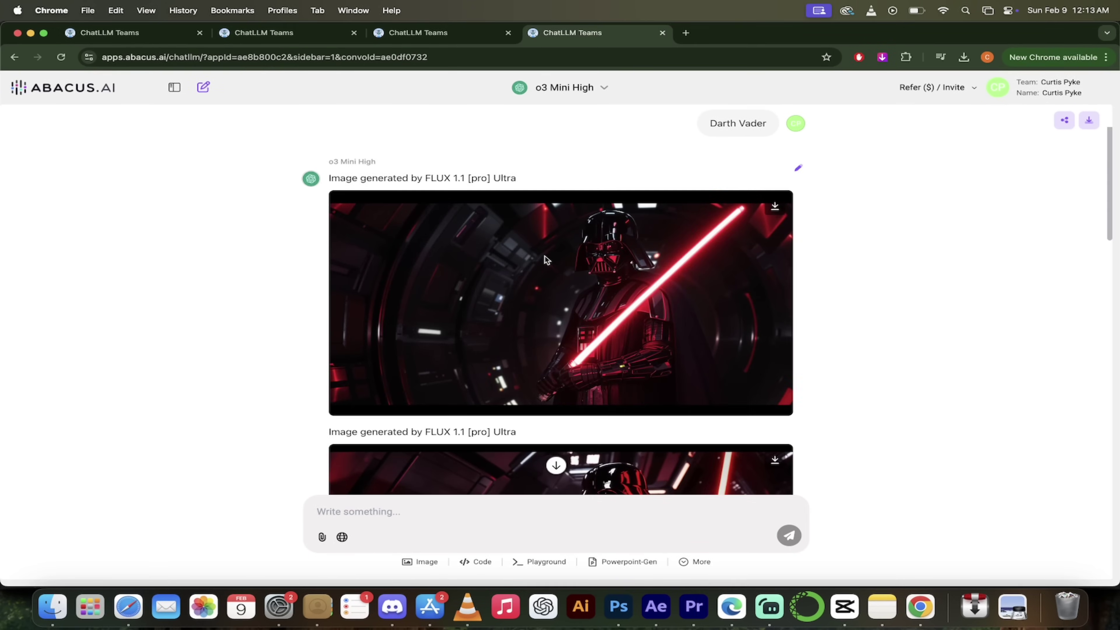
{"action": "scroll", "coordinate": [557, 265], "scroll_direction": "down", "scroll_amount": 2}
{"action": "scroll", "coordinate": [573, 270], "scroll_direction": "down", "scroll_amount": 4}
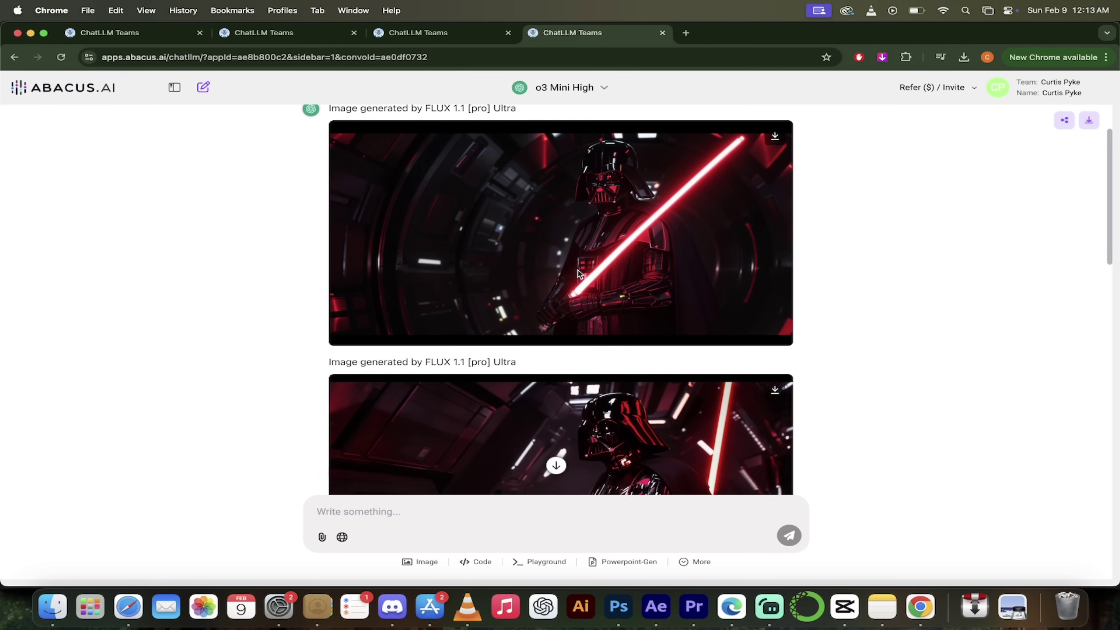
{"action": "scroll", "coordinate": [631, 275], "scroll_direction": "down", "scroll_amount": 5}
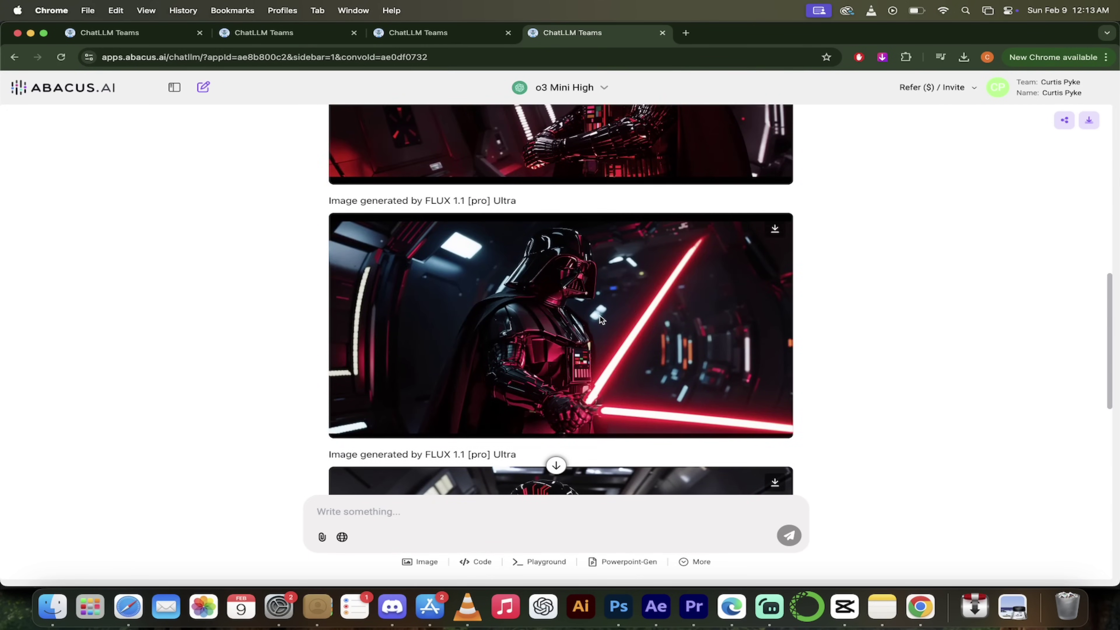
Step: Enlarge the first Darth Vader image and download it as download.jpeg
{"action": "left_click", "coordinate": [603, 320]}
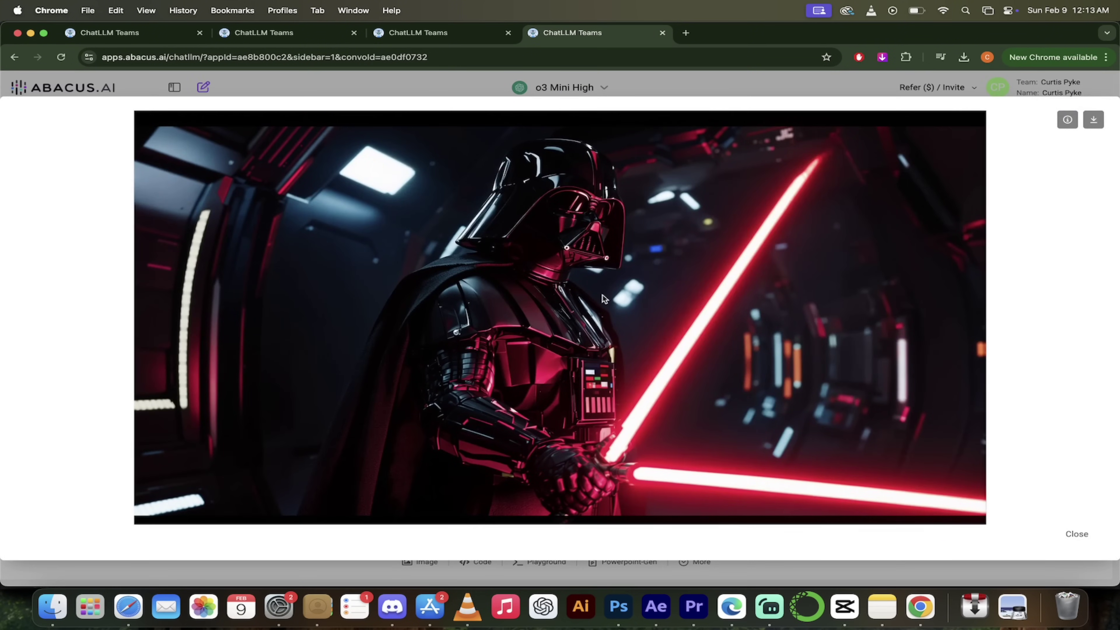
{"action": "left_click", "coordinate": [699, 86]}
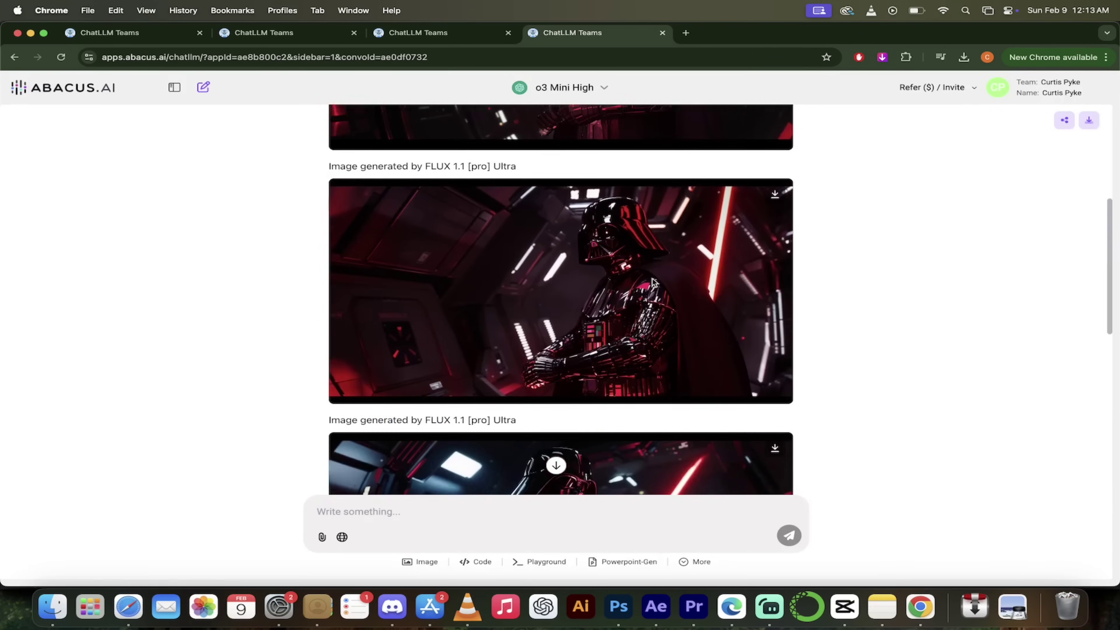
{"action": "scroll", "coordinate": [652, 279], "scroll_direction": "up", "scroll_amount": 10}
{"action": "left_click", "coordinate": [582, 307]}
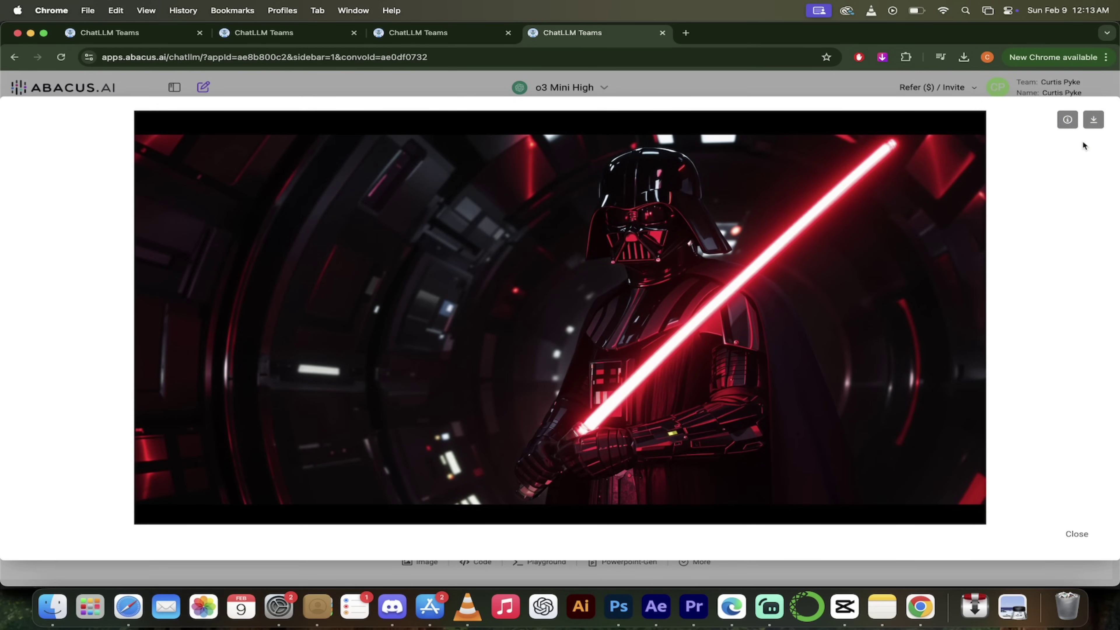
{"action": "left_click", "coordinate": [1095, 121]}
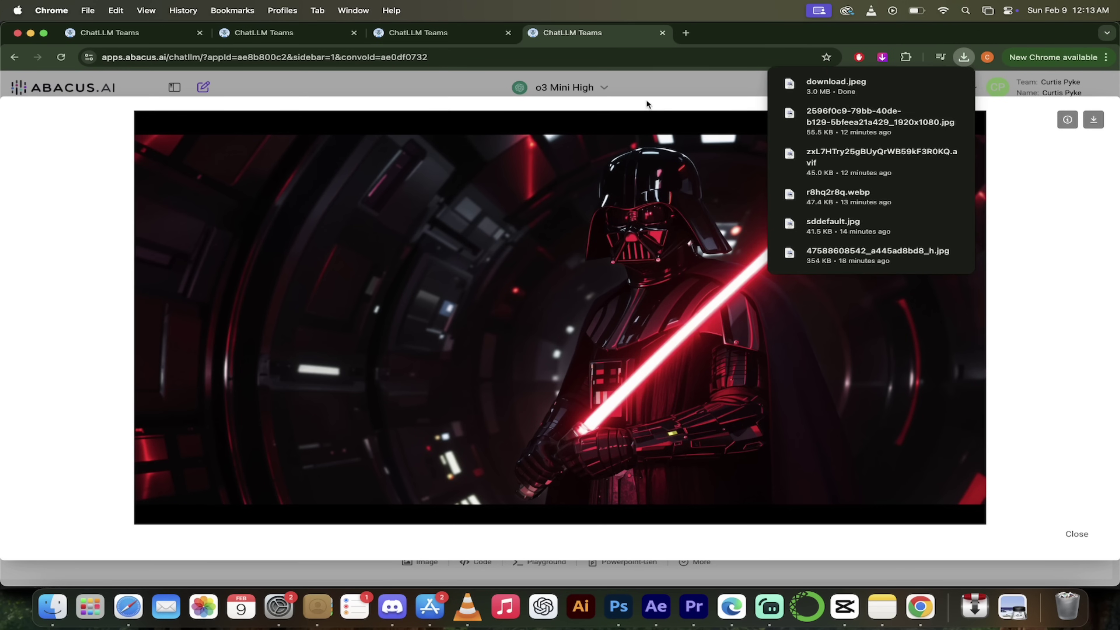
{"action": "left_click", "coordinate": [663, 87]}
{"action": "scroll", "coordinate": [622, 328], "scroll_direction": "down", "scroll_amount": 4}
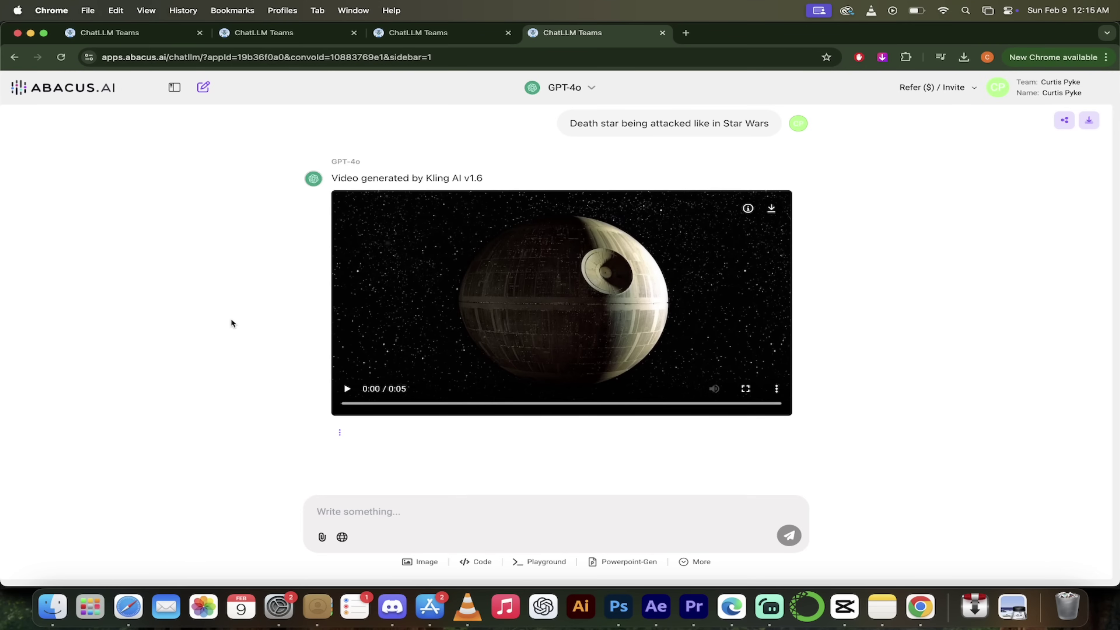
Step: Play and pause the Death Star Kling clip, then start a new chat showing the additional tools
{"action": "left_click", "coordinate": [348, 389]}
{"action": "left_click", "coordinate": [347, 389]}
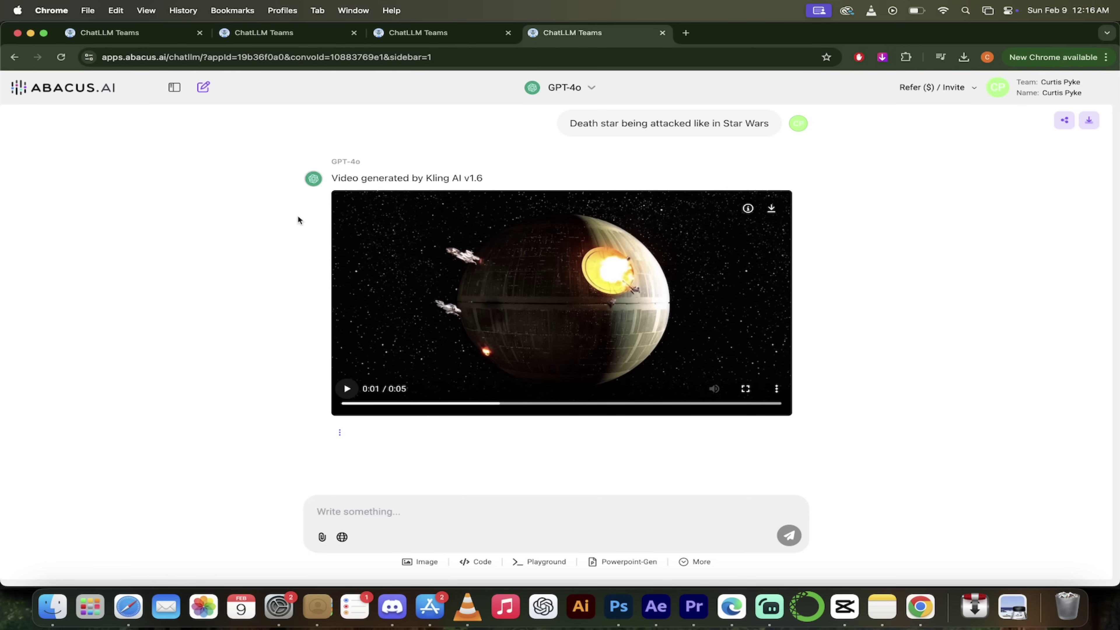
{"action": "left_click", "coordinate": [203, 87]}
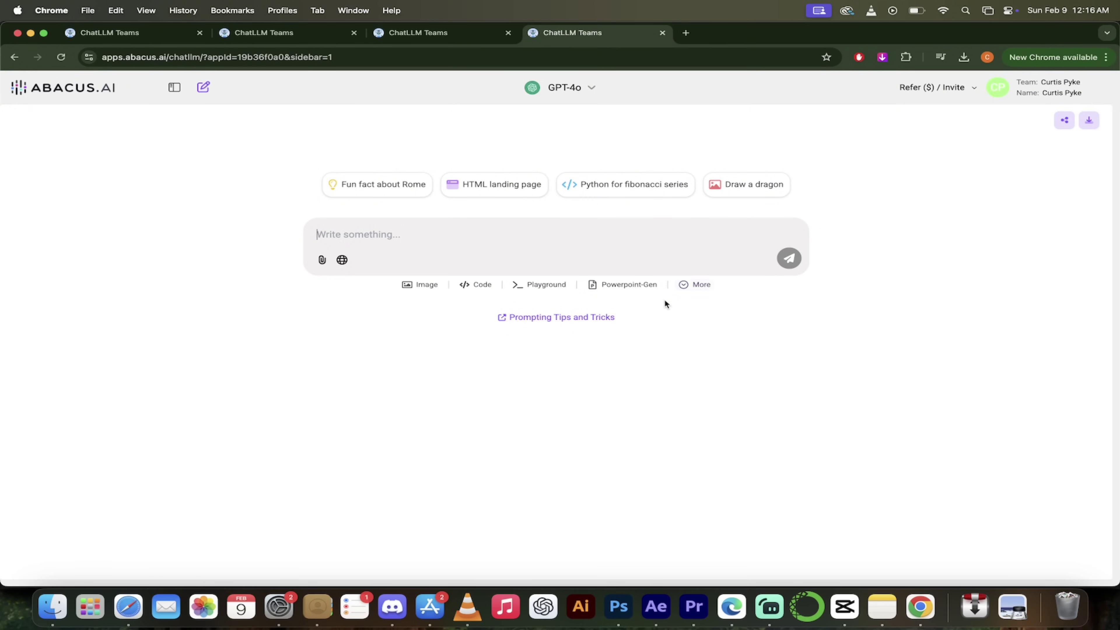
{"action": "left_click", "coordinate": [702, 286]}
Step: In Video Generation settings, keep Kling AI v1.6 and switch the Mode to Pro
{"action": "left_click", "coordinate": [698, 322]}
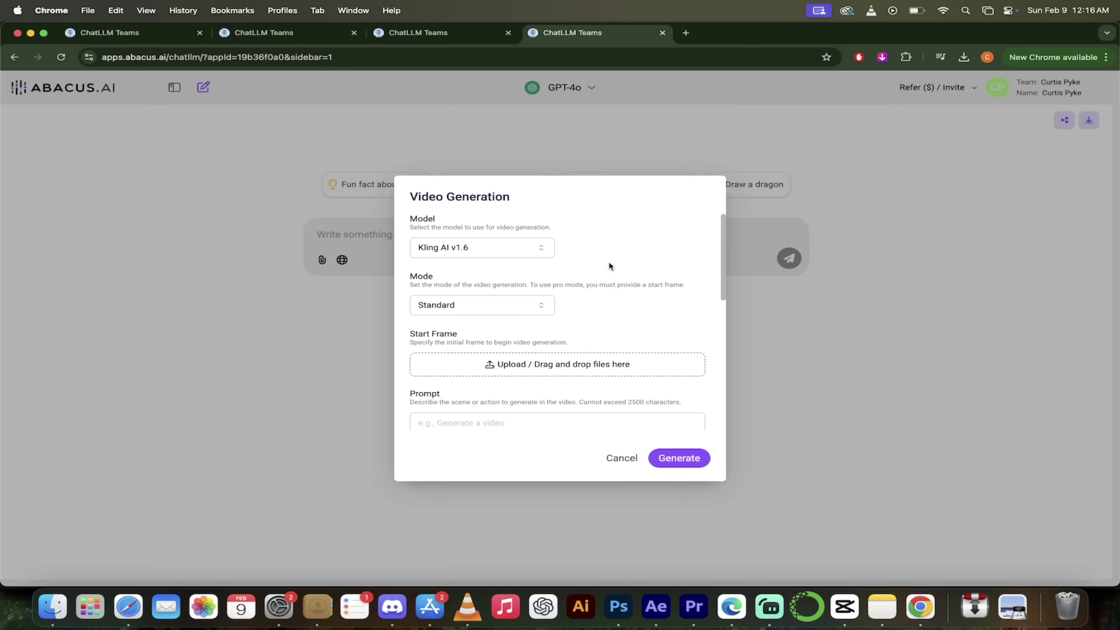
{"action": "left_click", "coordinate": [529, 246]}
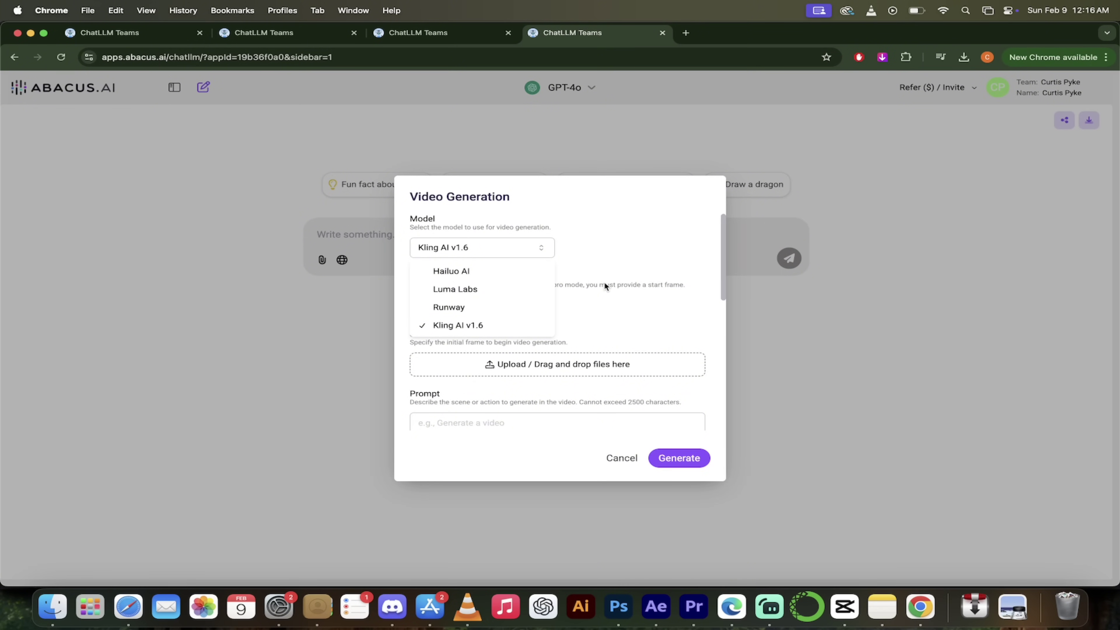
{"action": "left_click", "coordinate": [486, 327]}
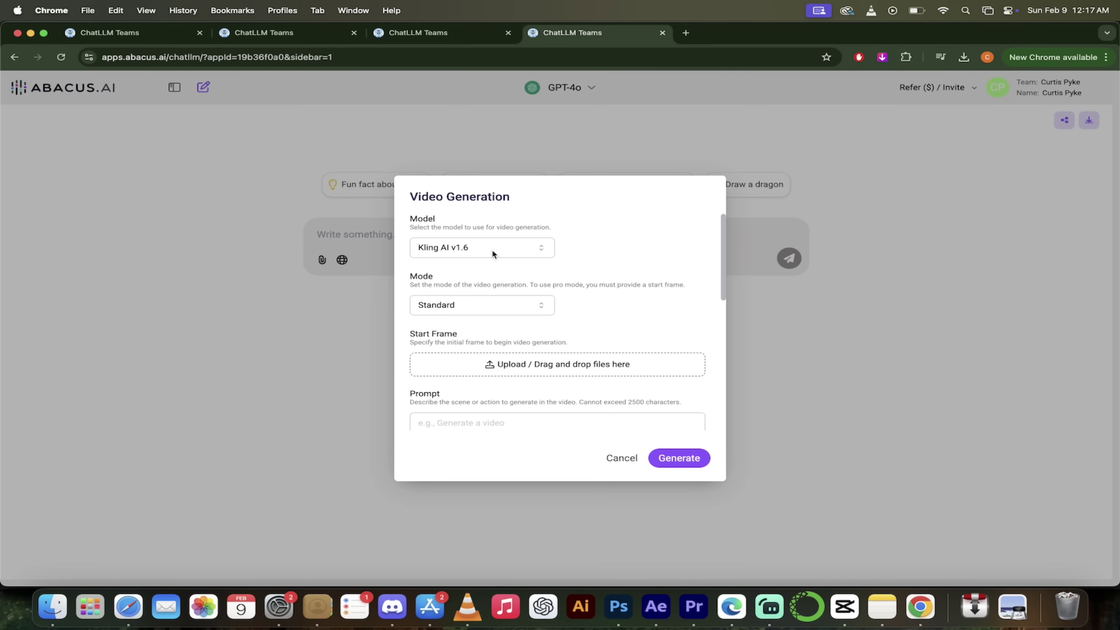
{"action": "left_click", "coordinate": [473, 305]}
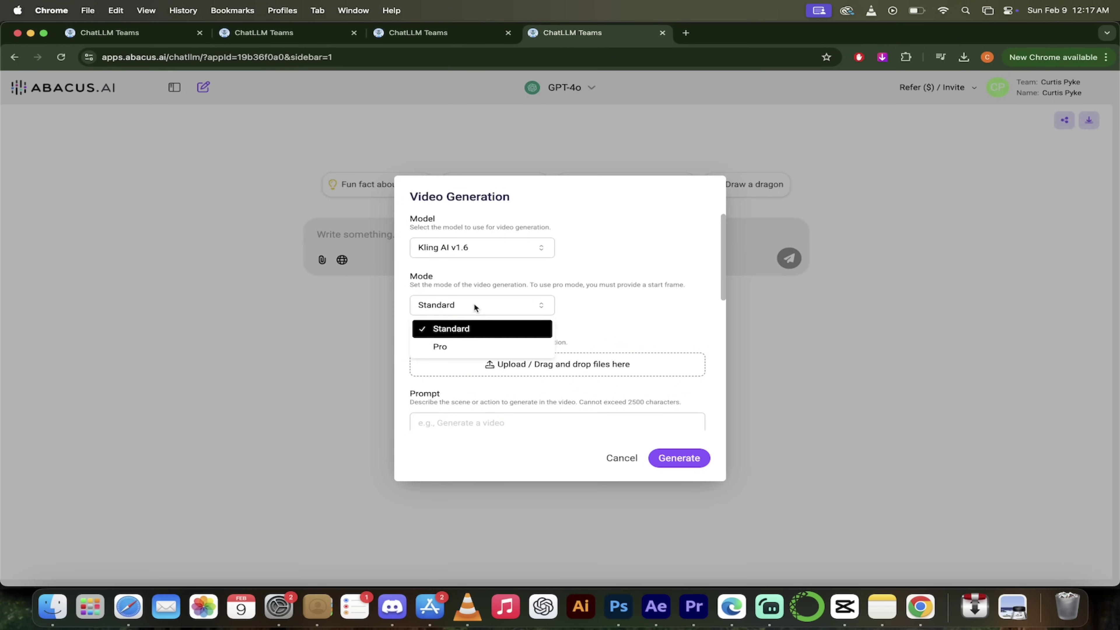
{"action": "left_click", "coordinate": [461, 347]}
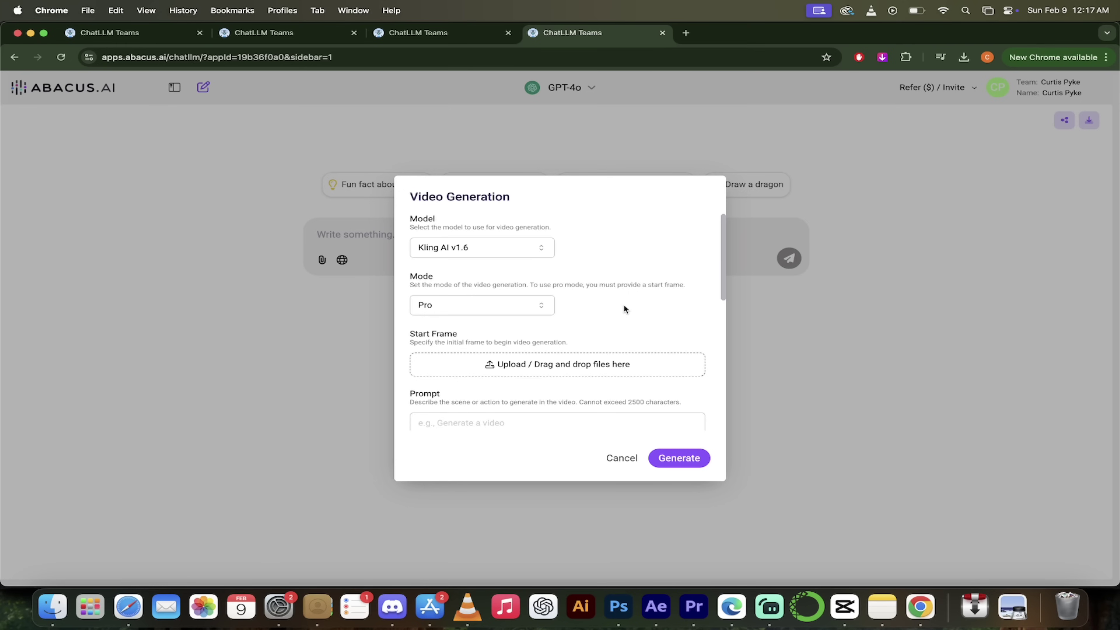
{"action": "scroll", "coordinate": [623, 304], "scroll_direction": "down", "scroll_amount": 2}
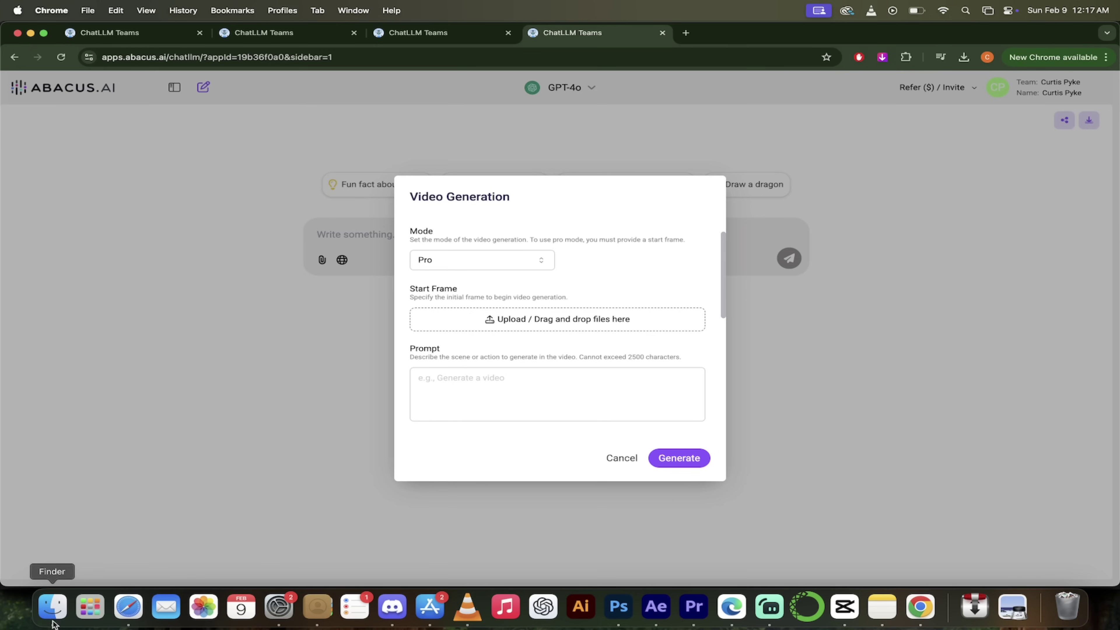
Step: Drag the Vader image 'Screenshot 2025-02-09 at 12.15.24 AM' from Finder into Start Frame
{"action": "left_click", "coordinate": [53, 606]}
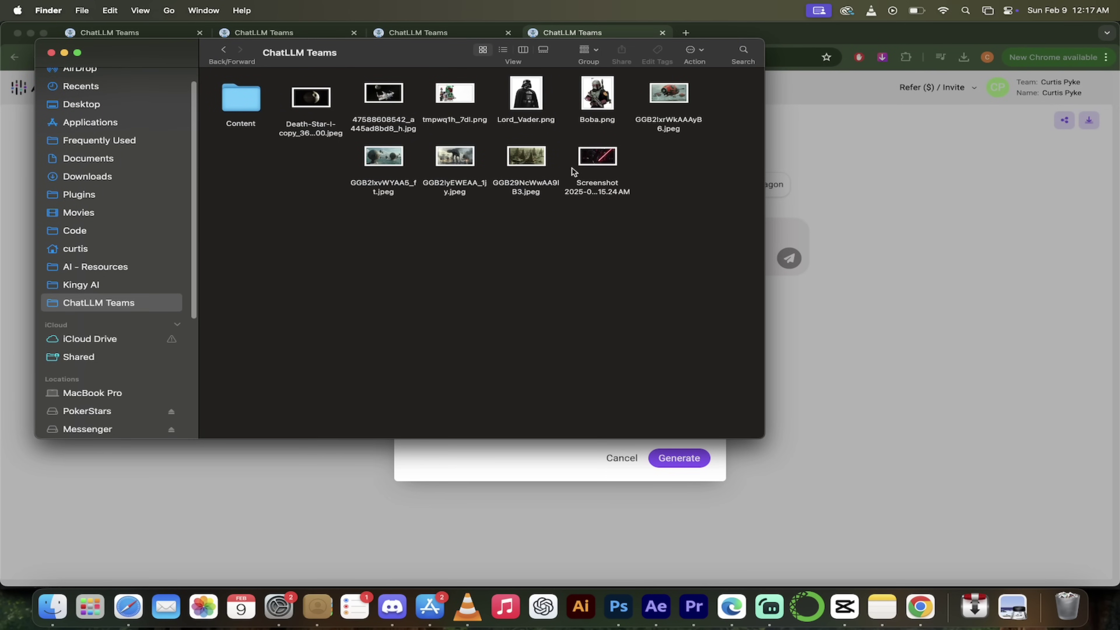
{"action": "left_click", "coordinate": [599, 166]}
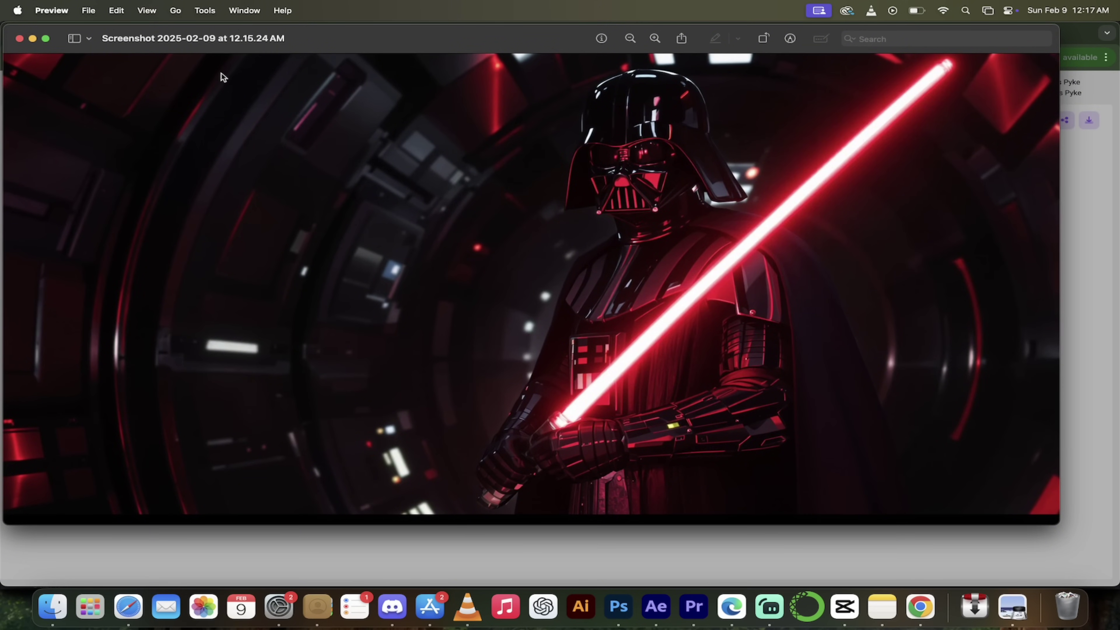
{"action": "left_click", "coordinate": [19, 39]}
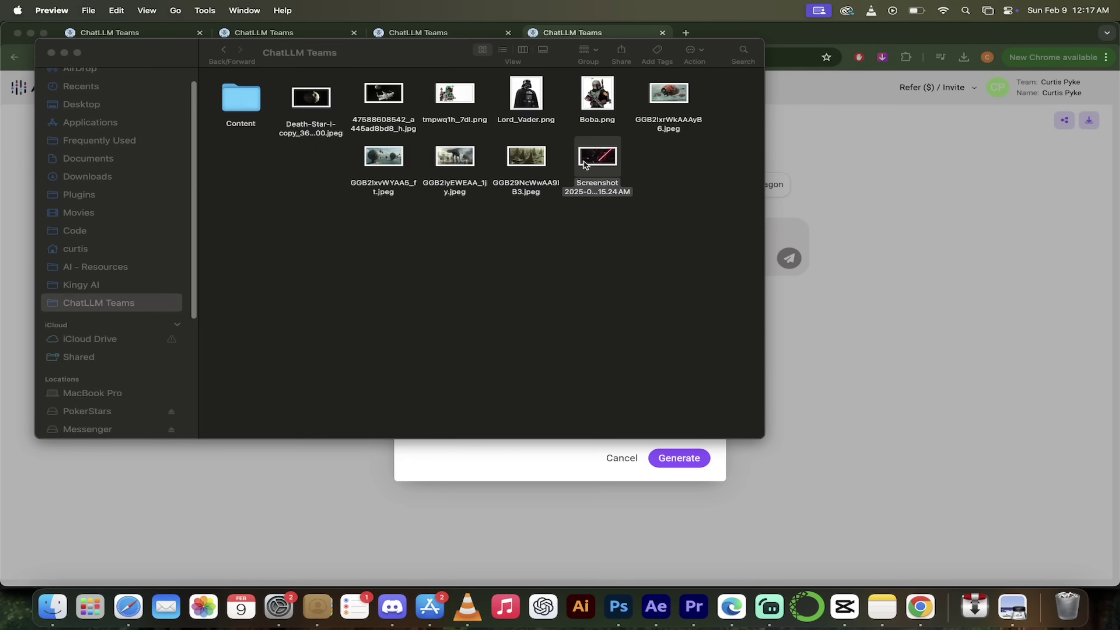
{"action": "left_click_drag", "start_coordinate": [589, 164], "coordinate": [592, 342]}
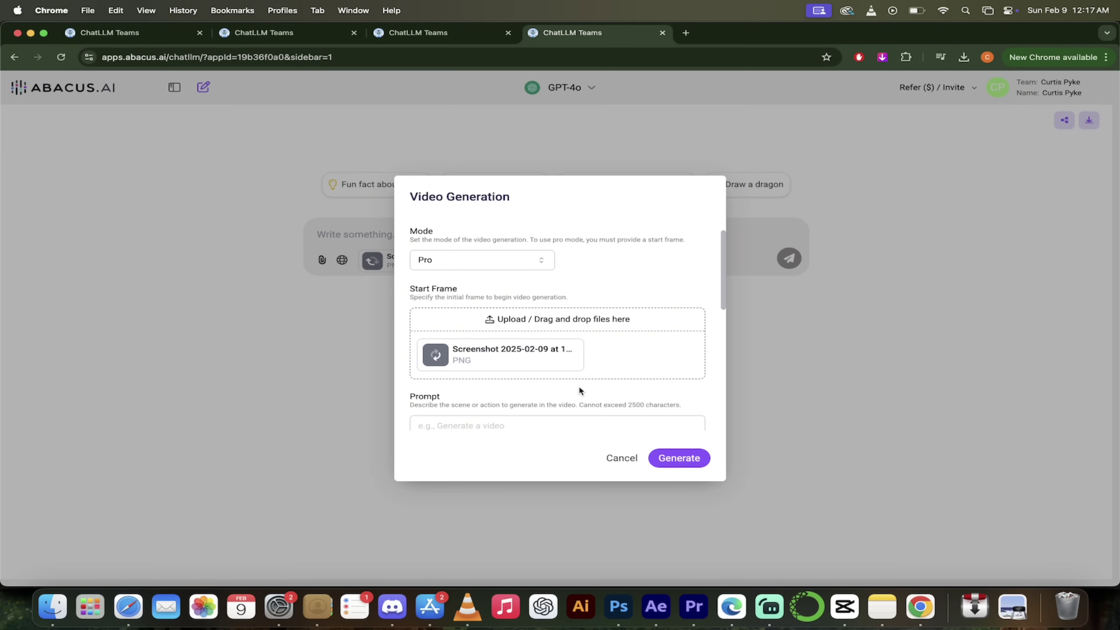
Step: Enter the video prompt 'Darth Vader with a lightsaber'
{"action": "scroll", "coordinate": [619, 362], "scroll_direction": "down", "scroll_amount": 3}
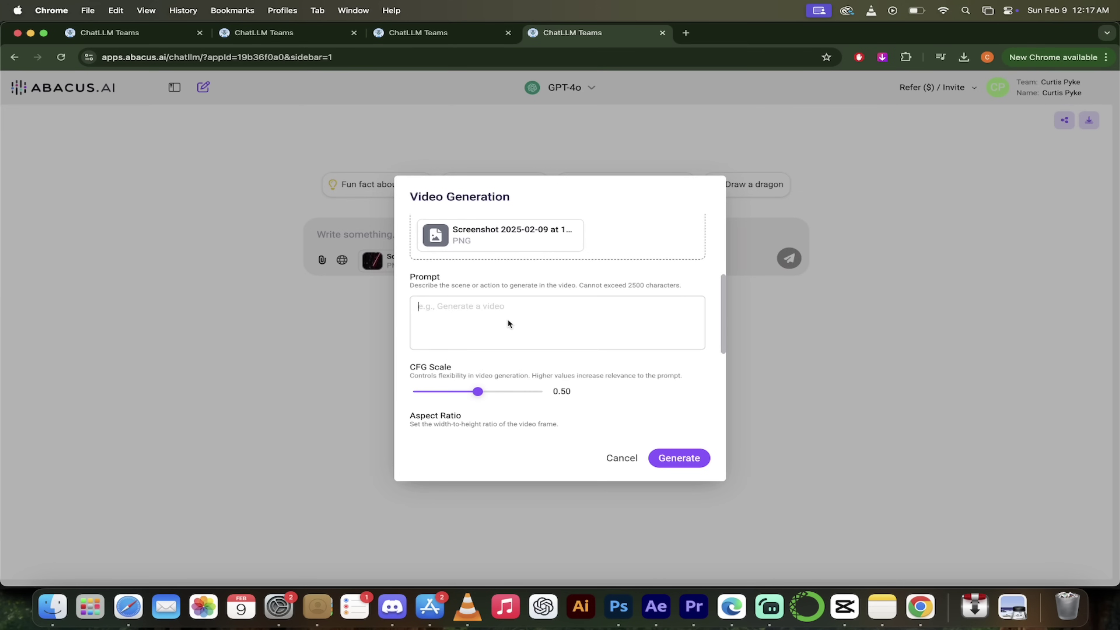
{"action": "left_click", "coordinate": [508, 321]}
{"action": "type", "text": "Darth Vader with a lightsaber"}
{"action": "scroll", "coordinate": [553, 315], "scroll_direction": "down", "scroll_amount": 2}
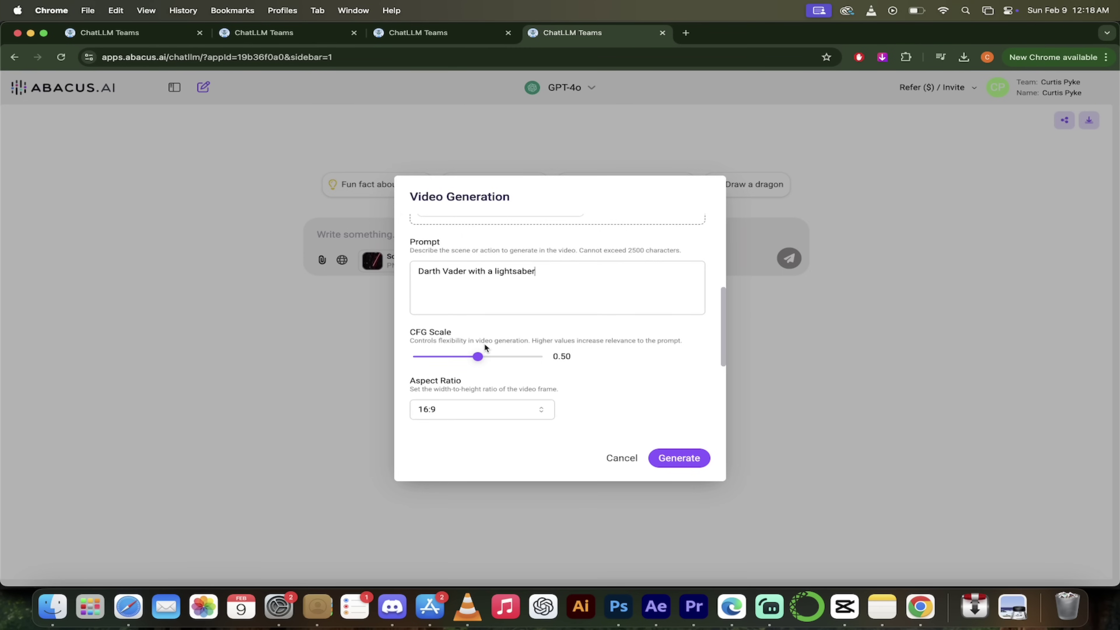
{"action": "scroll", "coordinate": [545, 299], "scroll_direction": "down", "scroll_amount": 4}
{"action": "scroll", "coordinate": [545, 300], "scroll_direction": "up", "scroll_amount": 2}
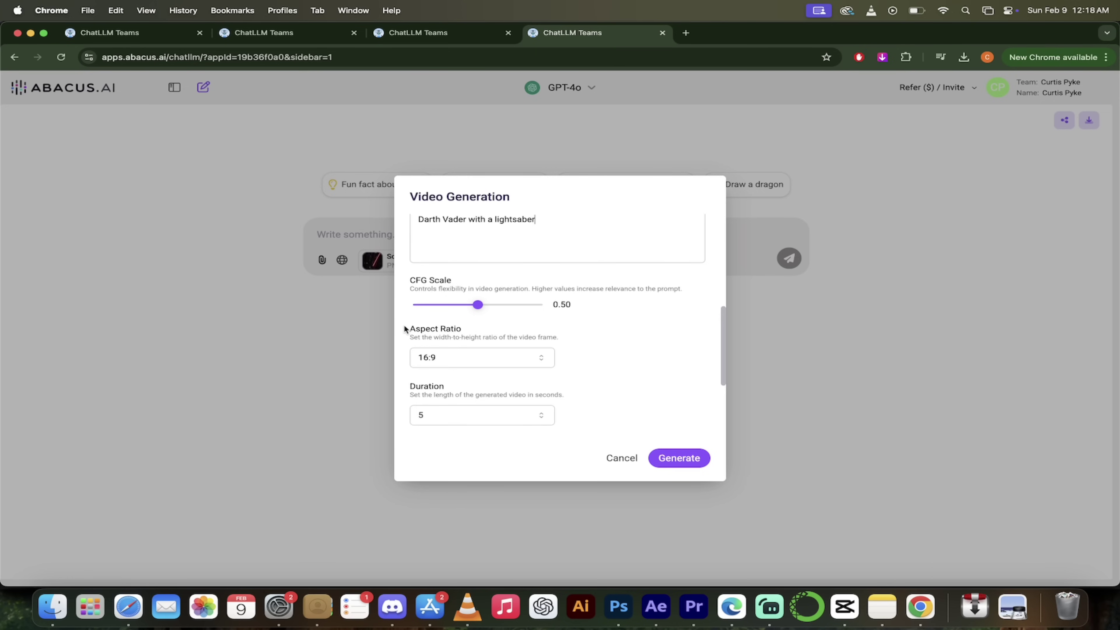
{"action": "scroll", "coordinate": [404, 324], "scroll_direction": "down", "scroll_amount": 2}
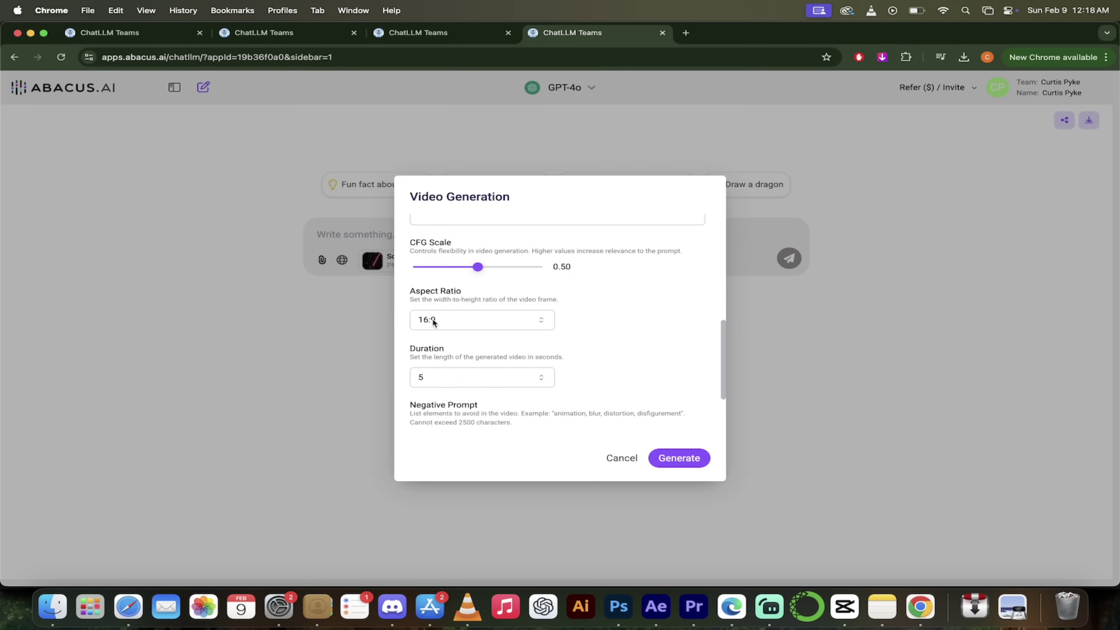
{"action": "scroll", "coordinate": [405, 311], "scroll_direction": "down", "scroll_amount": 4}
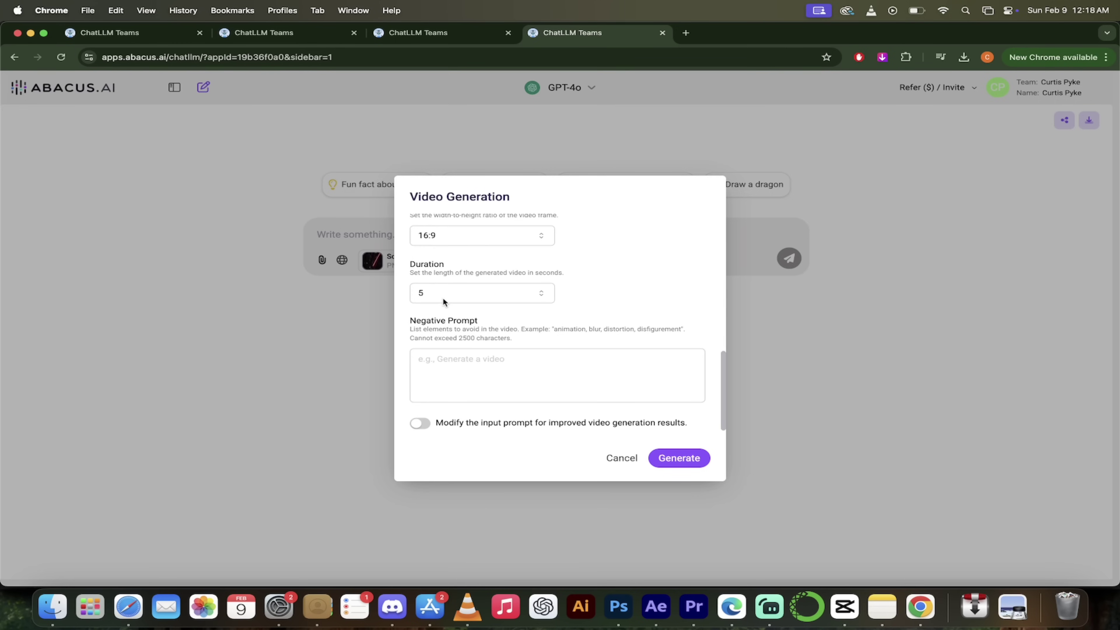
Step: Set Duration to 10 seconds, enable Modify input prompt, and generate the Kling AI video
{"action": "left_click", "coordinate": [443, 297]}
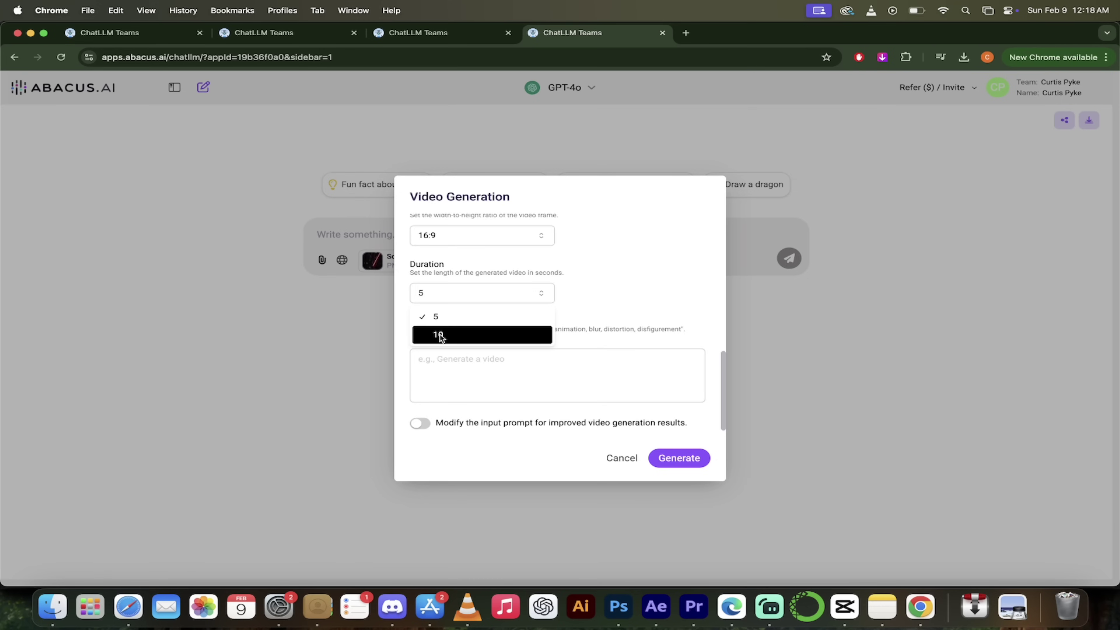
{"action": "left_click", "coordinate": [440, 336]}
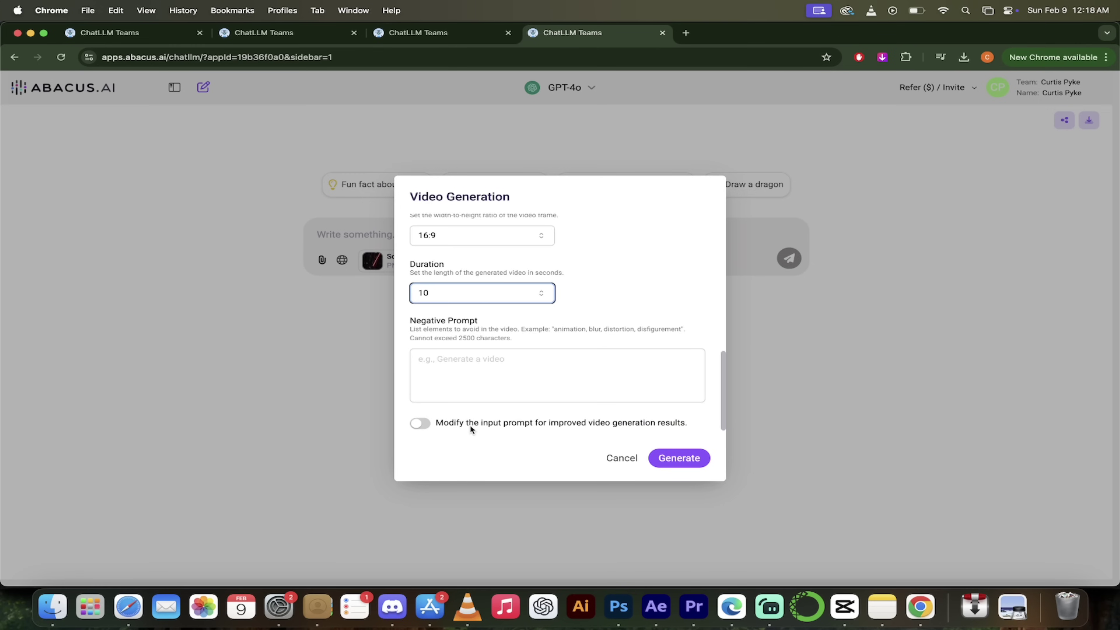
{"action": "left_click", "coordinate": [425, 424]}
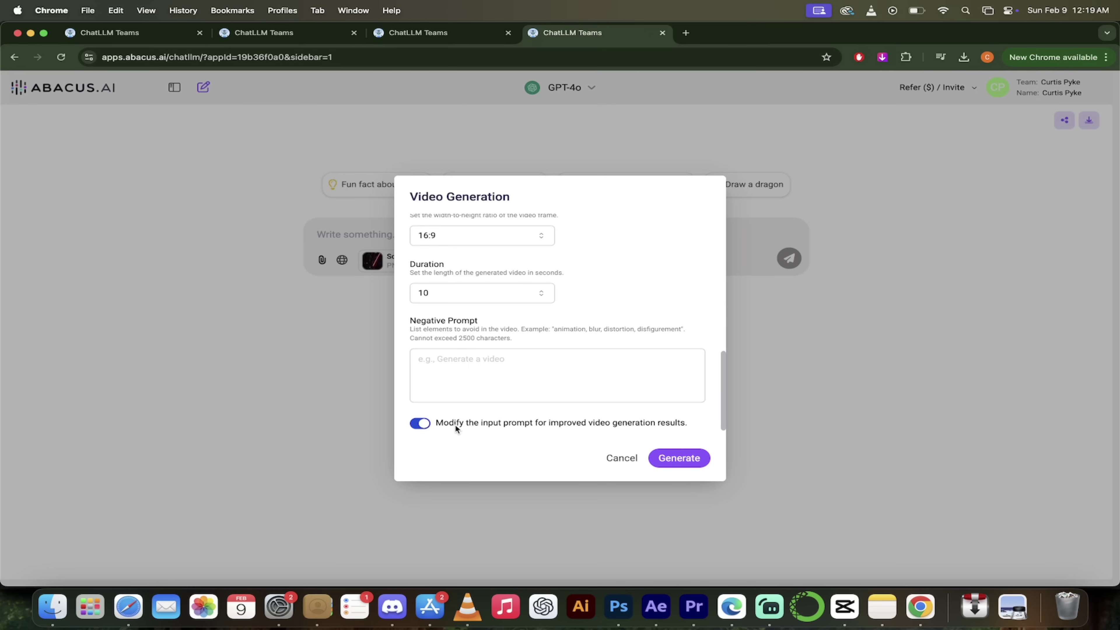
{"action": "scroll", "coordinate": [644, 265], "scroll_direction": "up", "scroll_amount": 10}
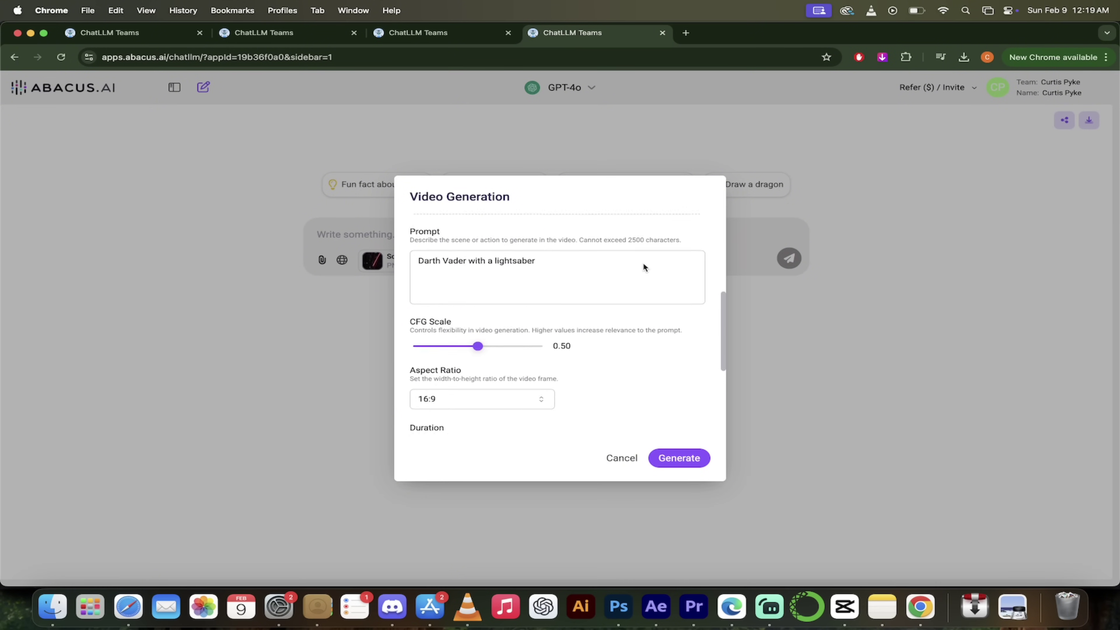
{"action": "scroll", "coordinate": [662, 320], "scroll_direction": "down", "scroll_amount": 10}
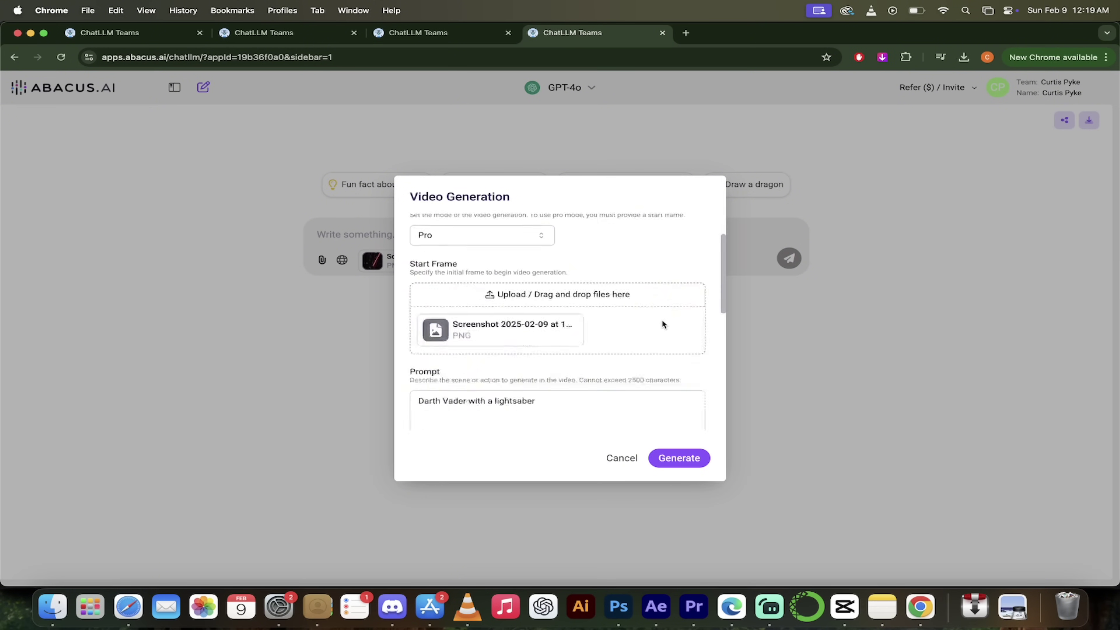
{"action": "left_click", "coordinate": [674, 461]}
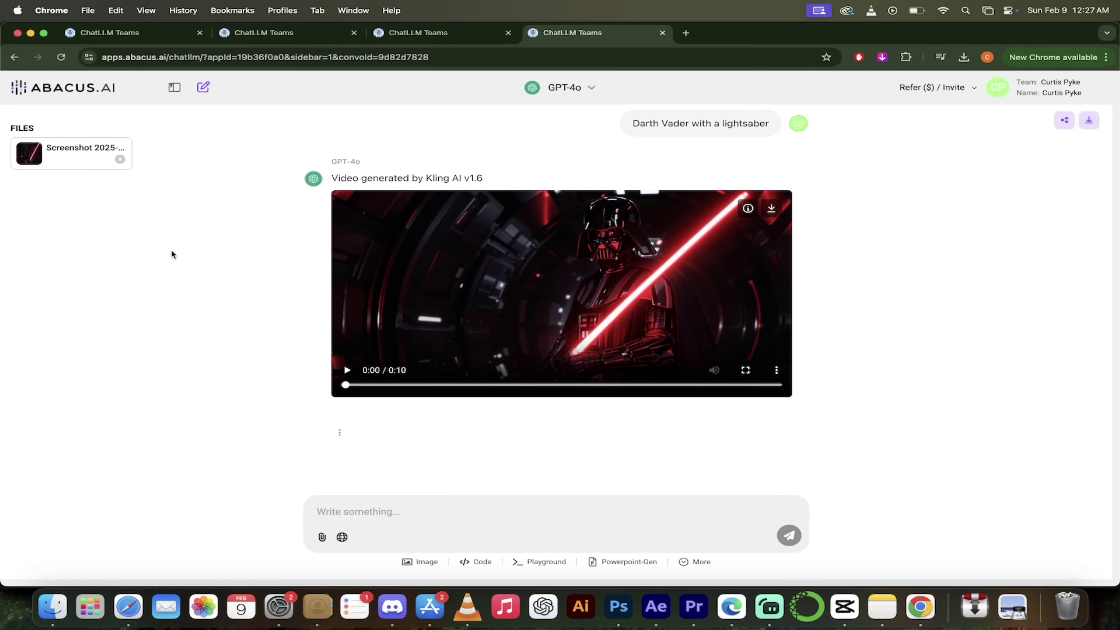
Step: Watch the generated Darth Vader clip in fullscreen
{"action": "mouse_move", "coordinate": [57, 155]}
{"action": "left_click", "coordinate": [745, 370]}
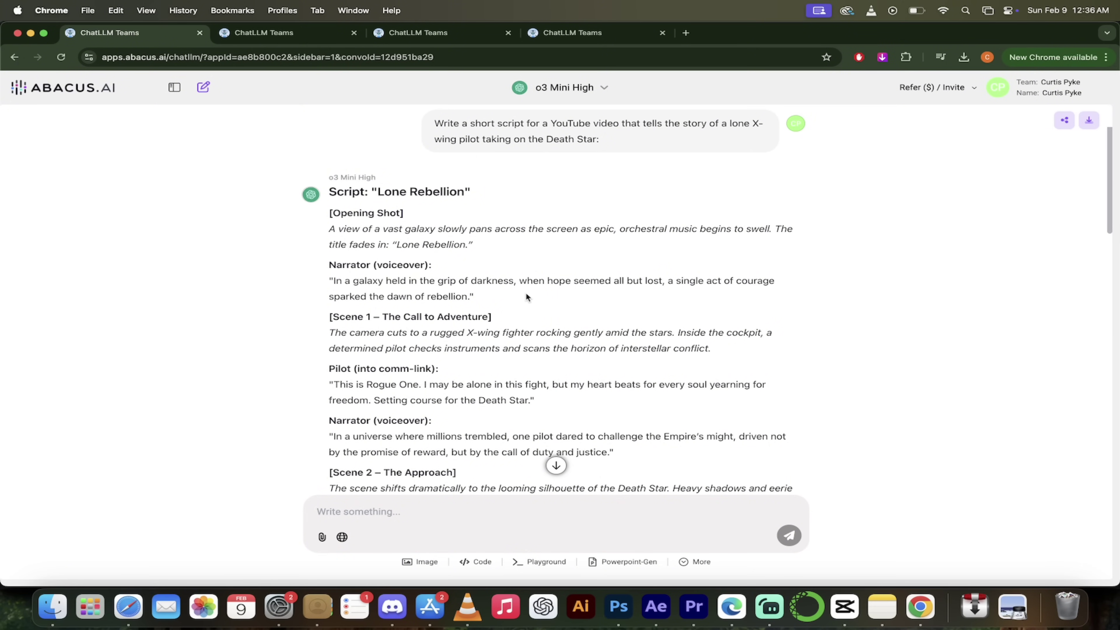
Step: Send the pasted X-wing script request to Claude Sonnet 3.5 and view its Trench Run script
{"action": "scroll", "coordinate": [512, 327], "scroll_direction": "down", "scroll_amount": 3}
{"action": "scroll", "coordinate": [512, 326], "scroll_direction": "up", "scroll_amount": 3}
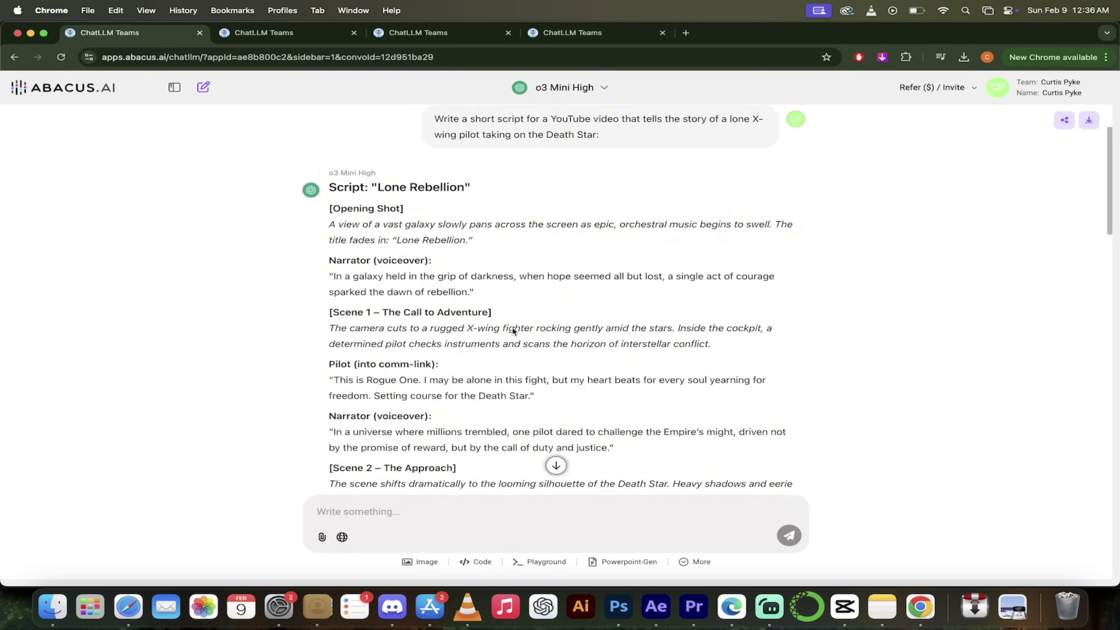
{"action": "scroll", "coordinate": [513, 331], "scroll_direction": "down", "scroll_amount": 1}
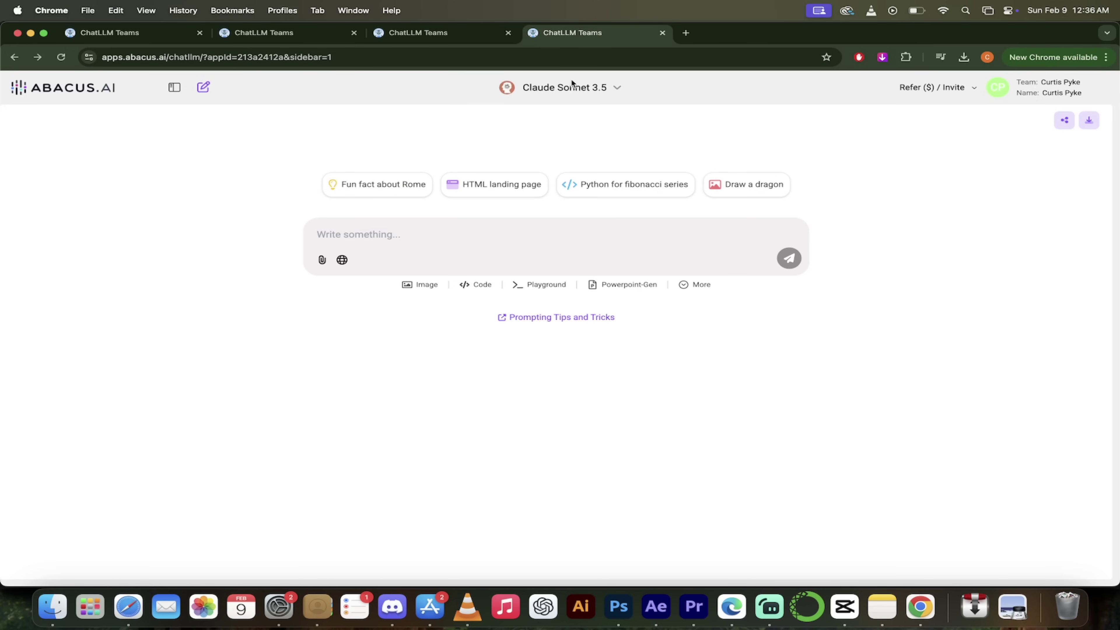
{"action": "left_click", "coordinate": [617, 89]}
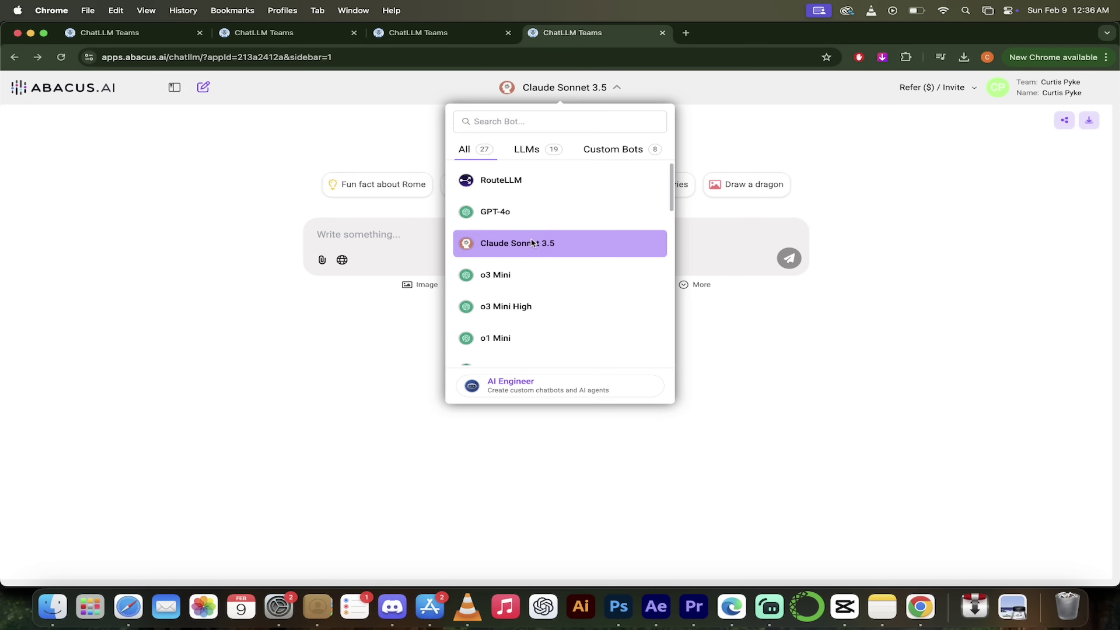
{"action": "left_click", "coordinate": [347, 235]}
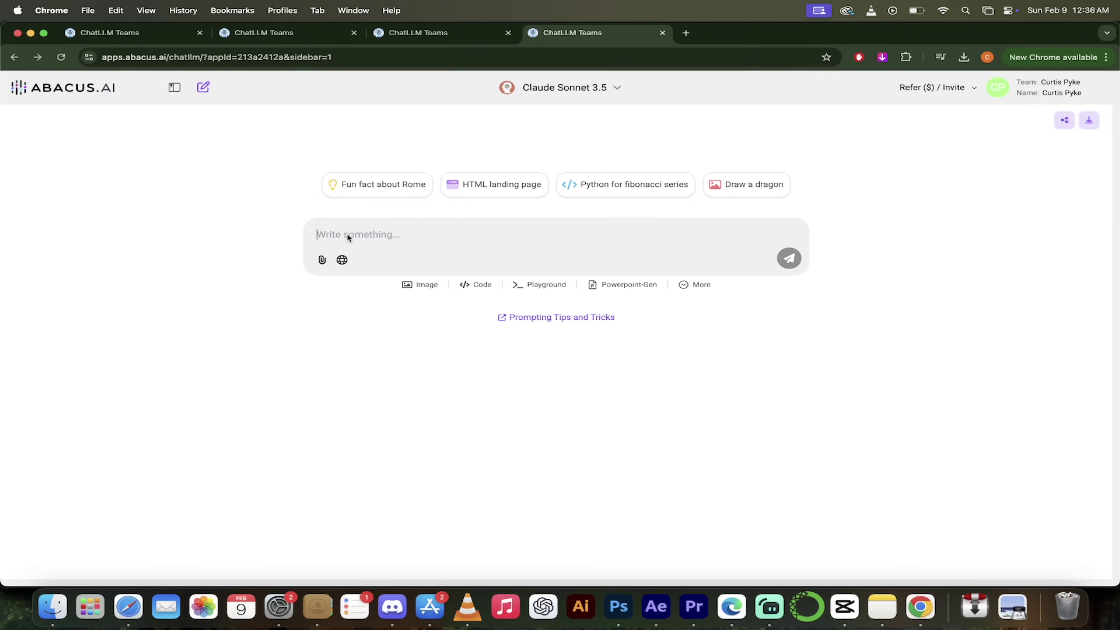
{"action": "type", "text": "Write a short script for a YouTube video that tells the story of a lone X-wing pilot taking on the Death Star:"}
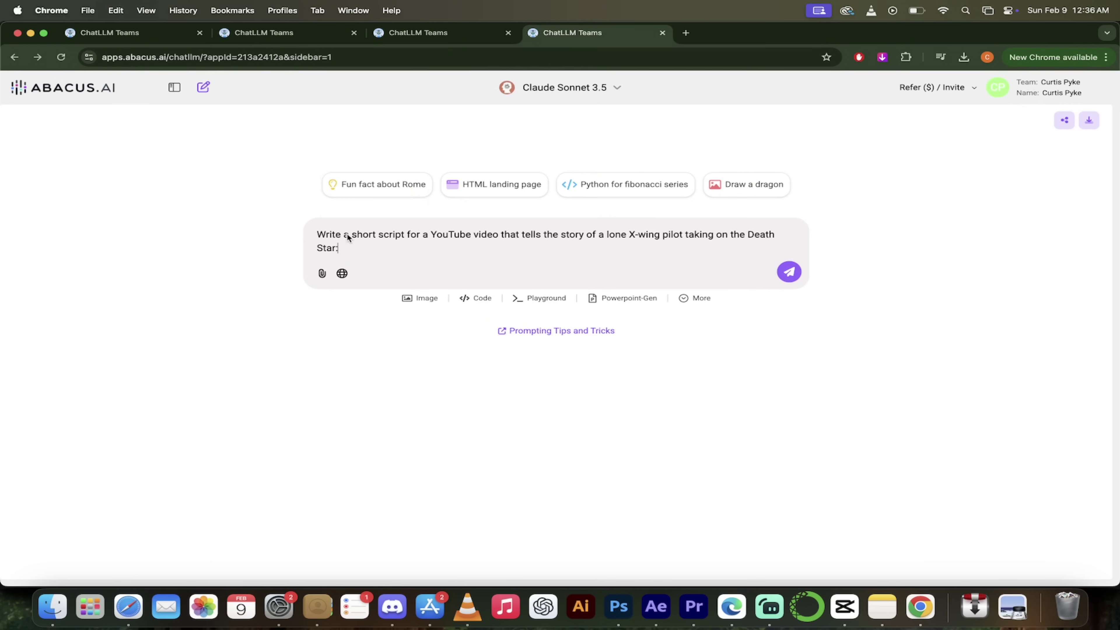
{"action": "left_click", "coordinate": [798, 272]}
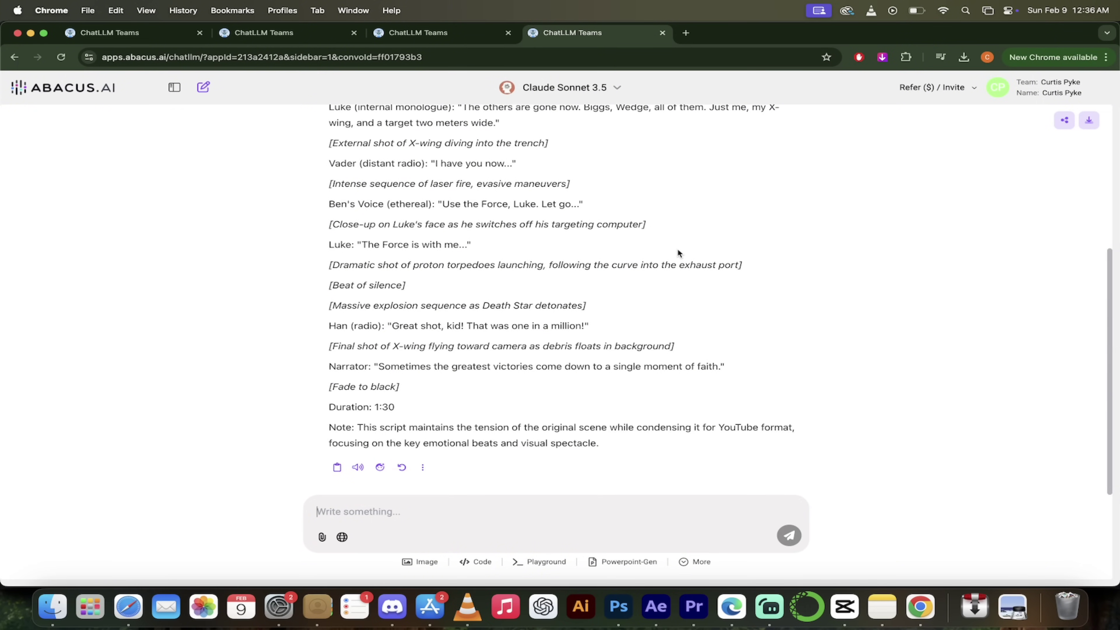
{"action": "scroll", "coordinate": [678, 252], "scroll_direction": "up", "scroll_amount": 5}
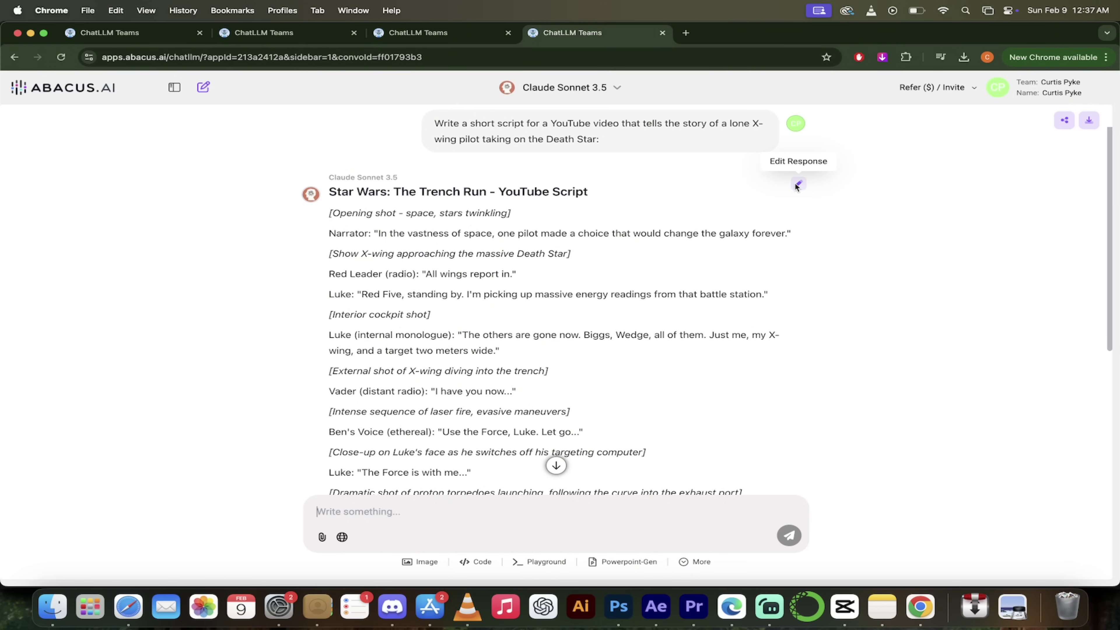
Step: Edit the reply down to the first narrator line, removing title, Narrator label and remaining lines
{"action": "left_click", "coordinate": [796, 185]}
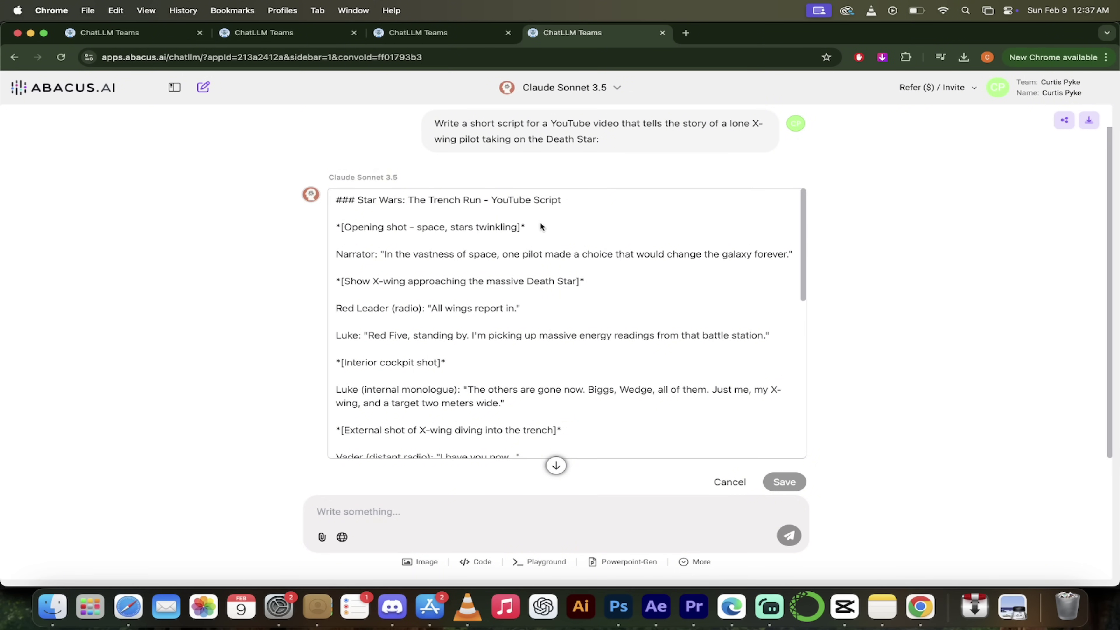
{"action": "left_click_drag", "start_coordinate": [535, 231], "coordinate": [325, 199]}
{"action": "key", "text": "BackSpace"}
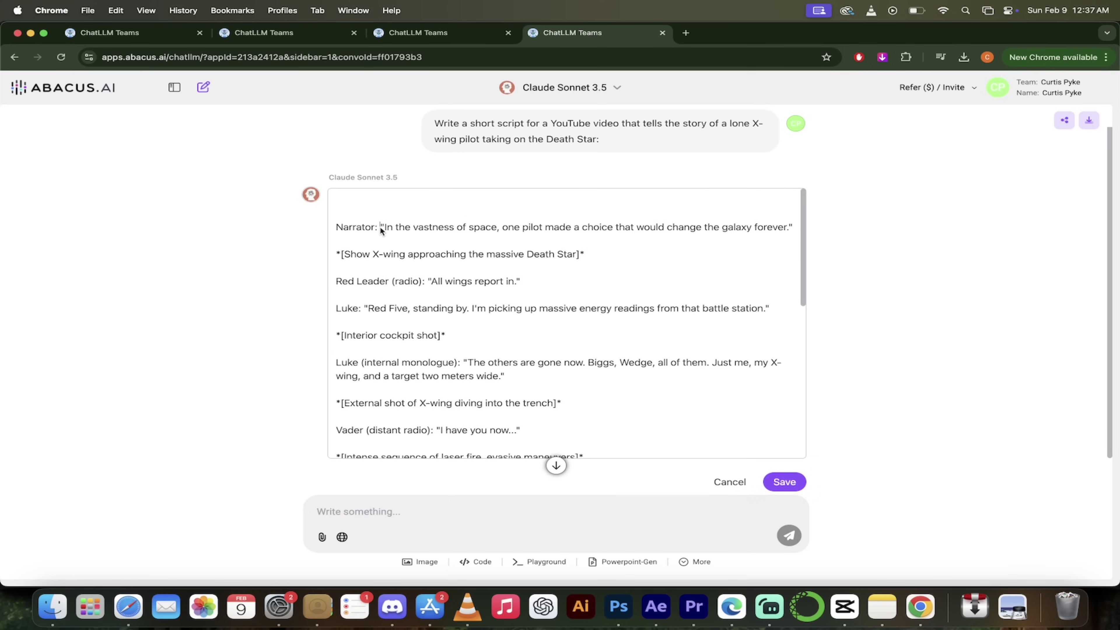
{"action": "left_click_drag", "start_coordinate": [378, 227], "coordinate": [335, 229]}
{"action": "key", "text": "BackSpace"}
{"action": "key", "text": "BackSpace"}
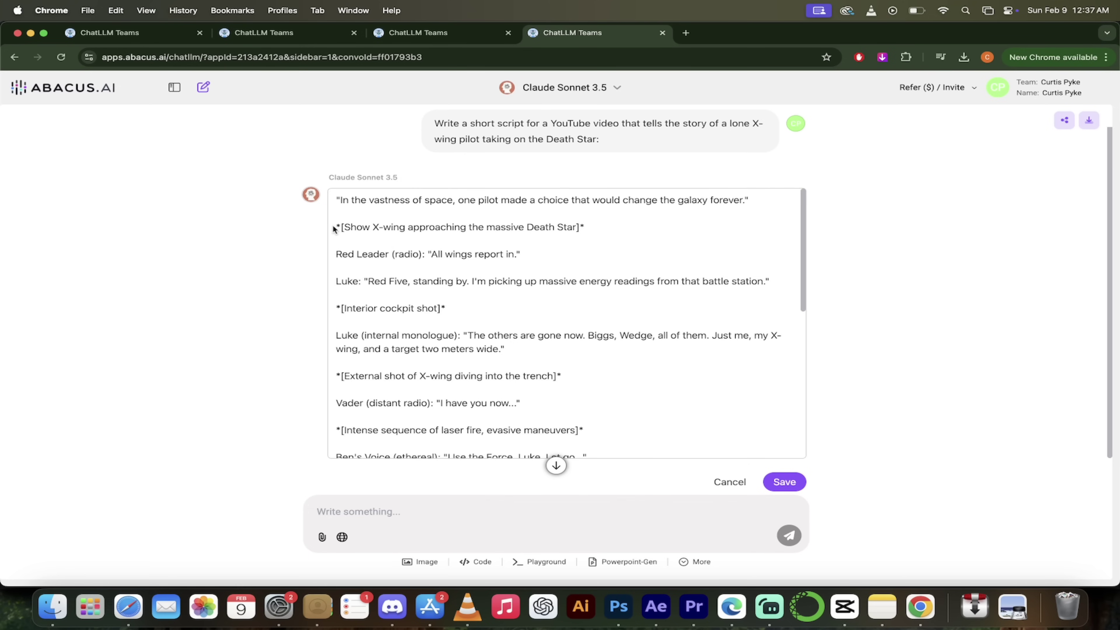
{"action": "left_click_drag", "start_coordinate": [331, 224], "coordinate": [660, 447]}
{"action": "key", "text": "BackSpace"}
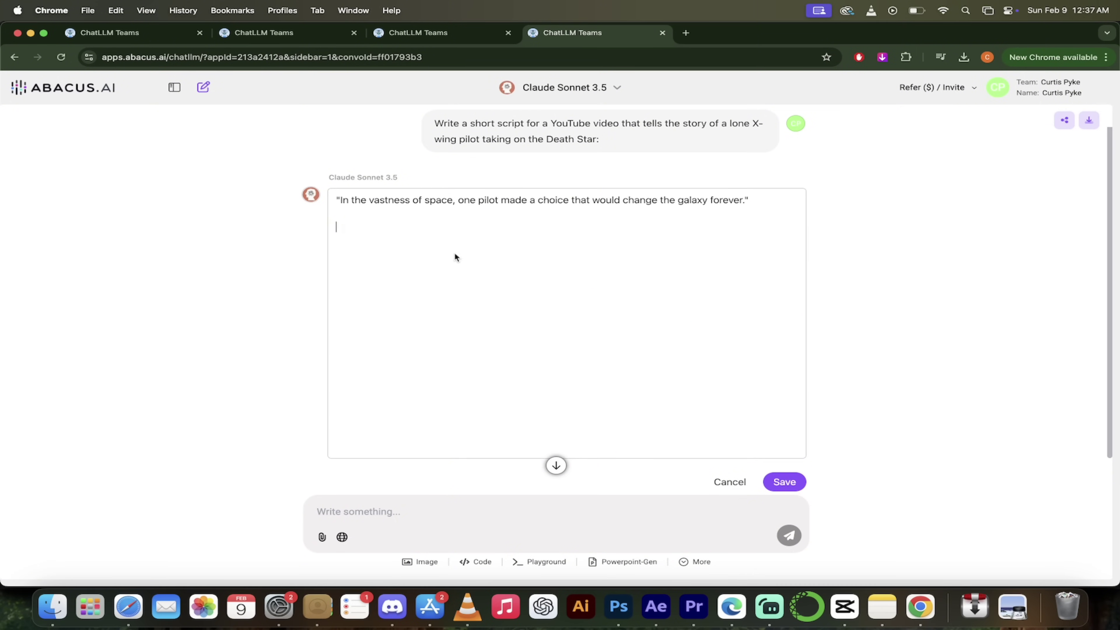
Step: Append 'In a galaxy, far, far away.' to the line and save the reply
{"action": "left_click", "coordinate": [766, 208]}
{"action": "type", "text": "In a galaxy, far, far away."}
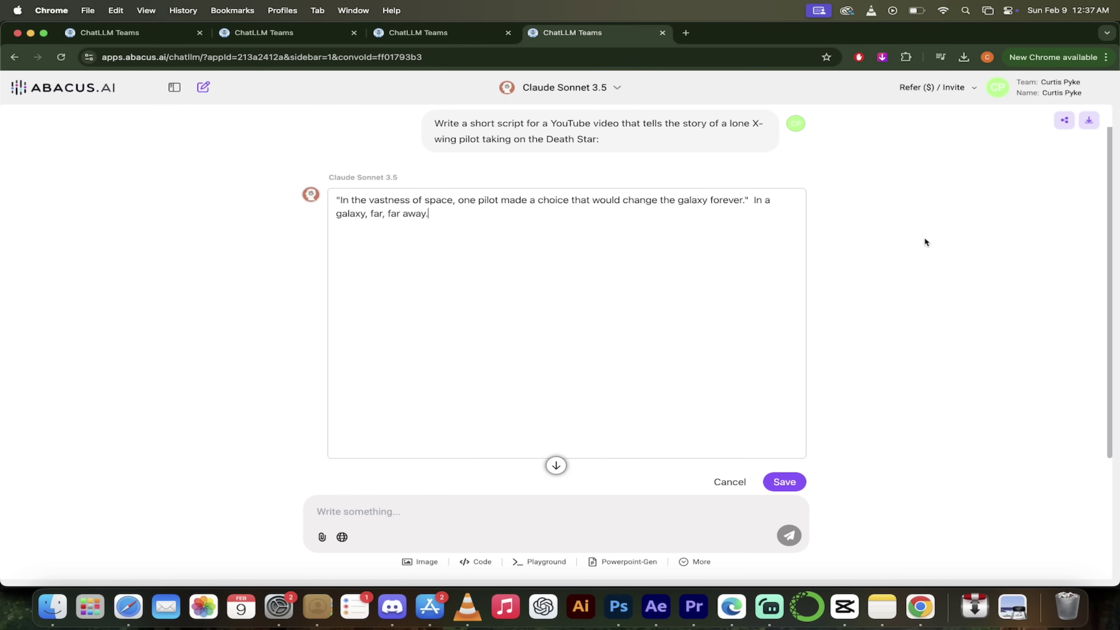
{"action": "left_click", "coordinate": [786, 482]}
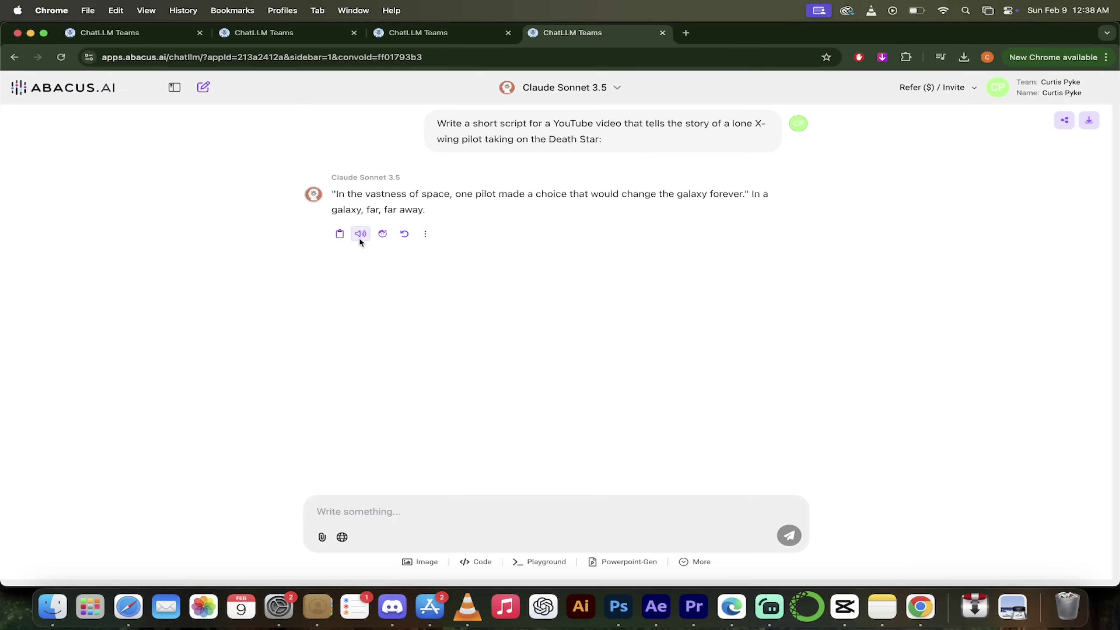
Step: Generate the voiceover of the edited line and download it as an MP3
{"action": "left_click", "coordinate": [360, 236]}
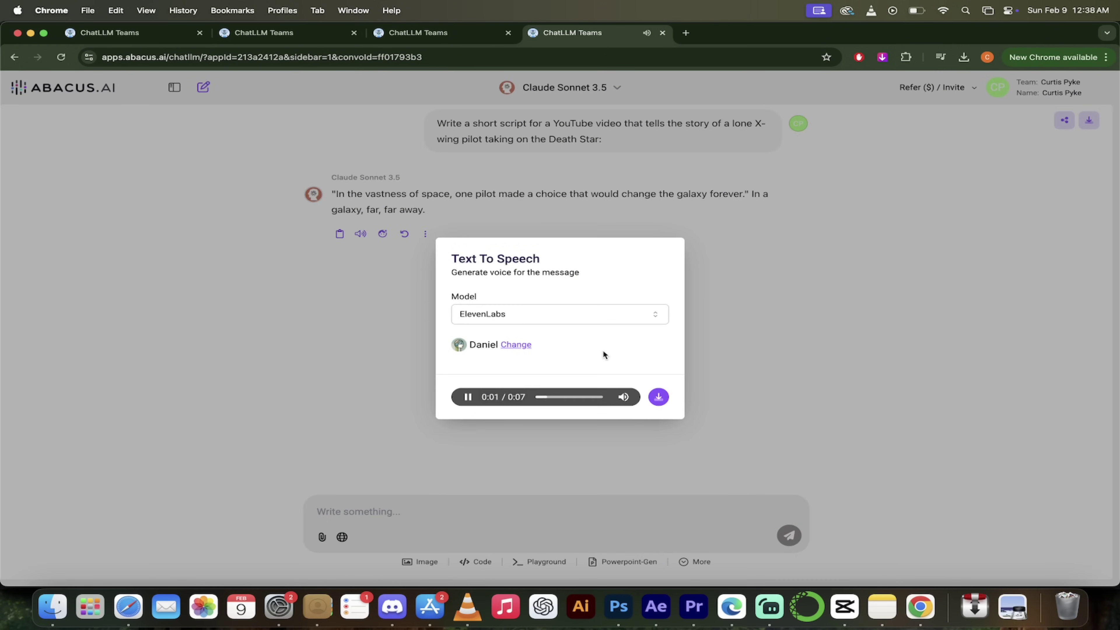
{"action": "left_click", "coordinate": [467, 397]}
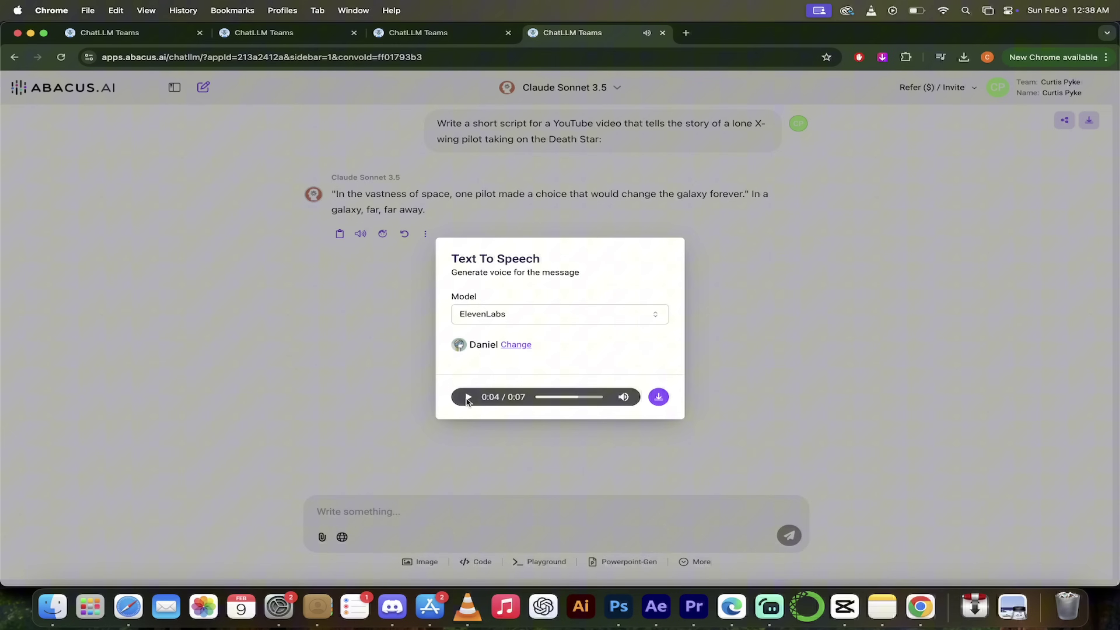
{"action": "left_click", "coordinate": [659, 397]}
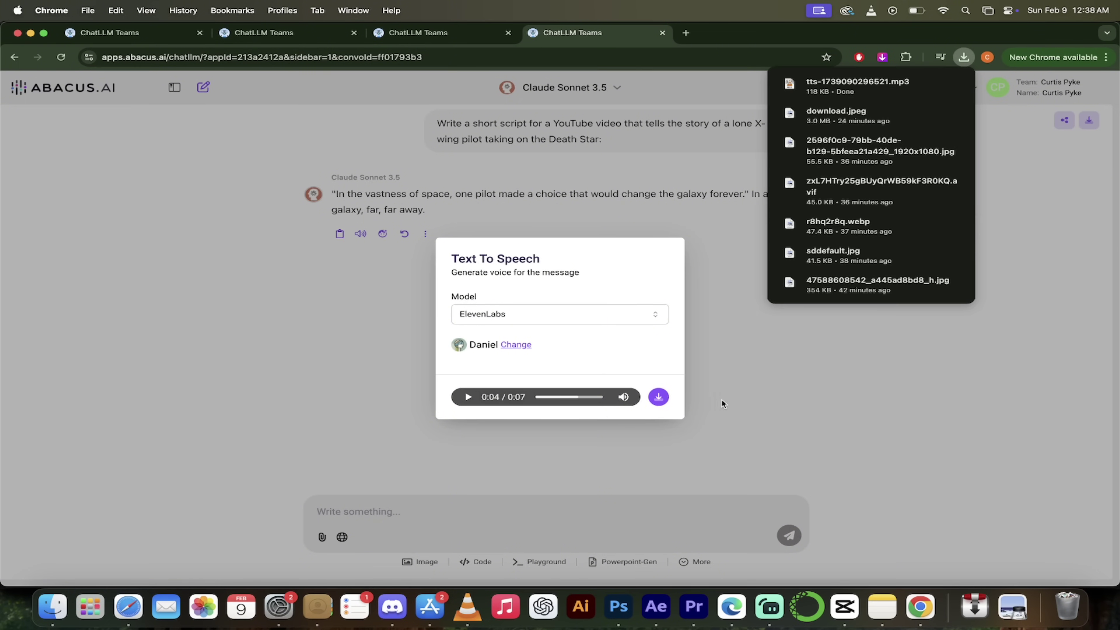
{"action": "left_click", "coordinate": [677, 365]}
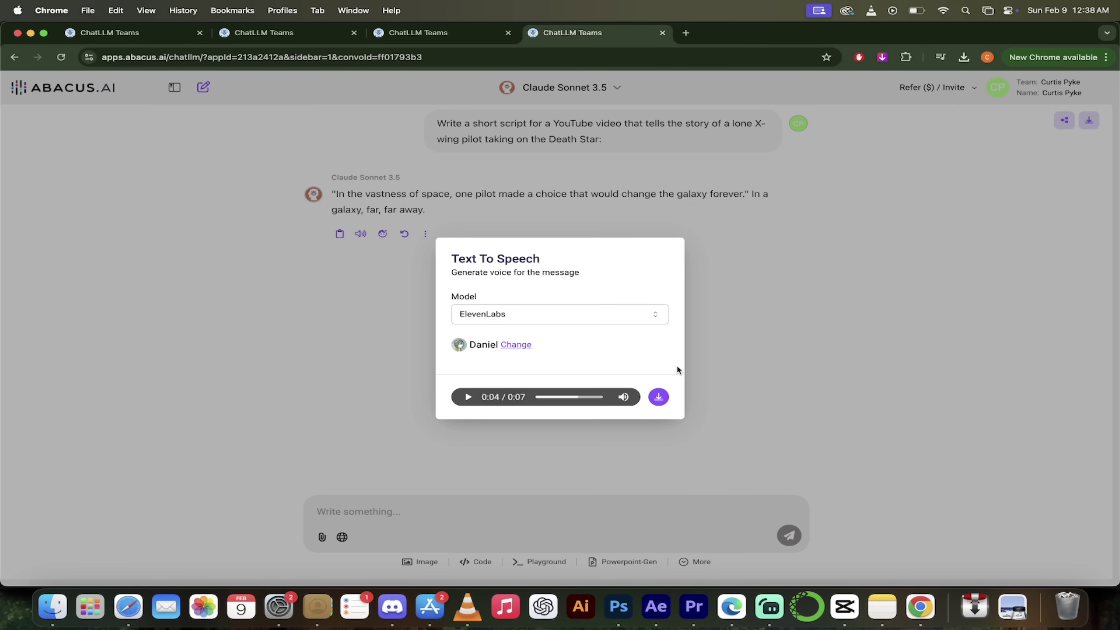
Step: Keep ElevenLabs as the voice model and bring up the voices list
{"action": "left_click", "coordinate": [568, 315]}
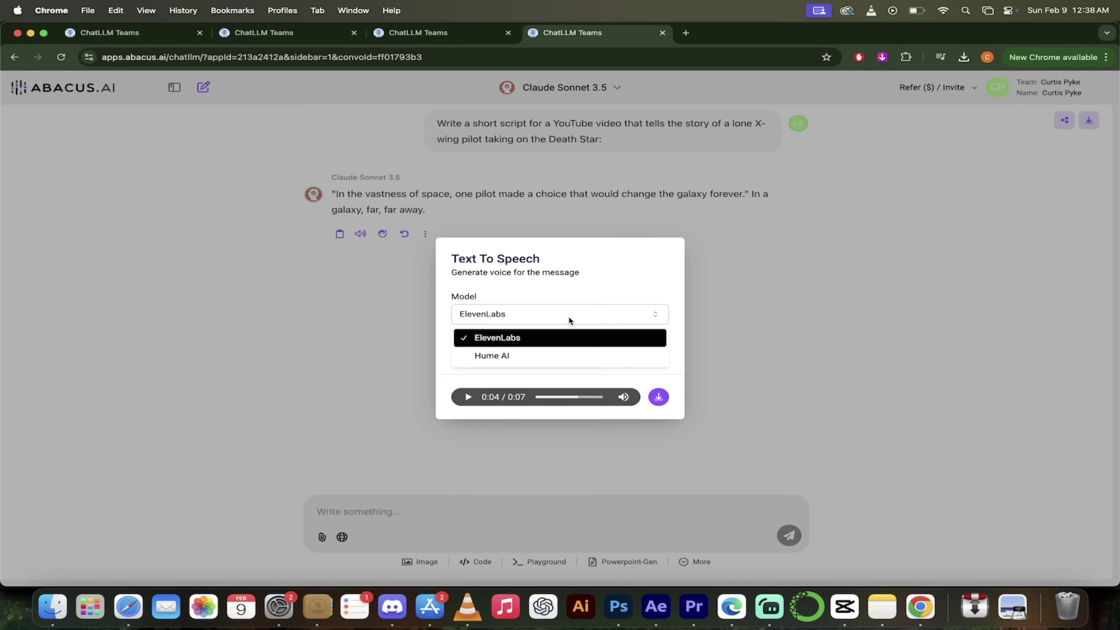
{"action": "left_click", "coordinate": [534, 338]}
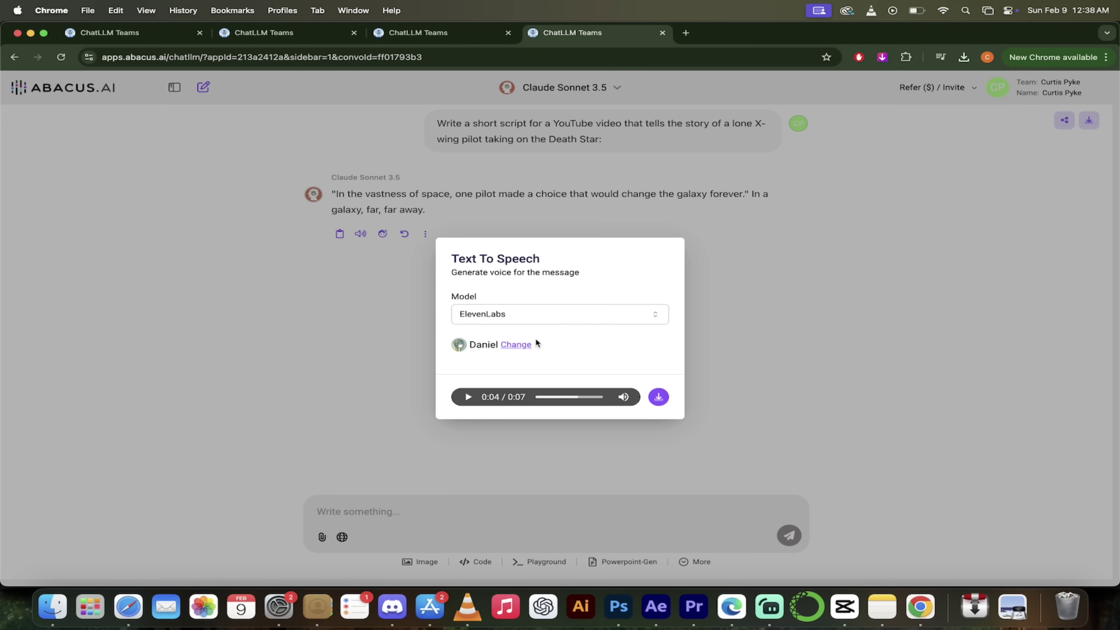
{"action": "left_click", "coordinate": [521, 345]}
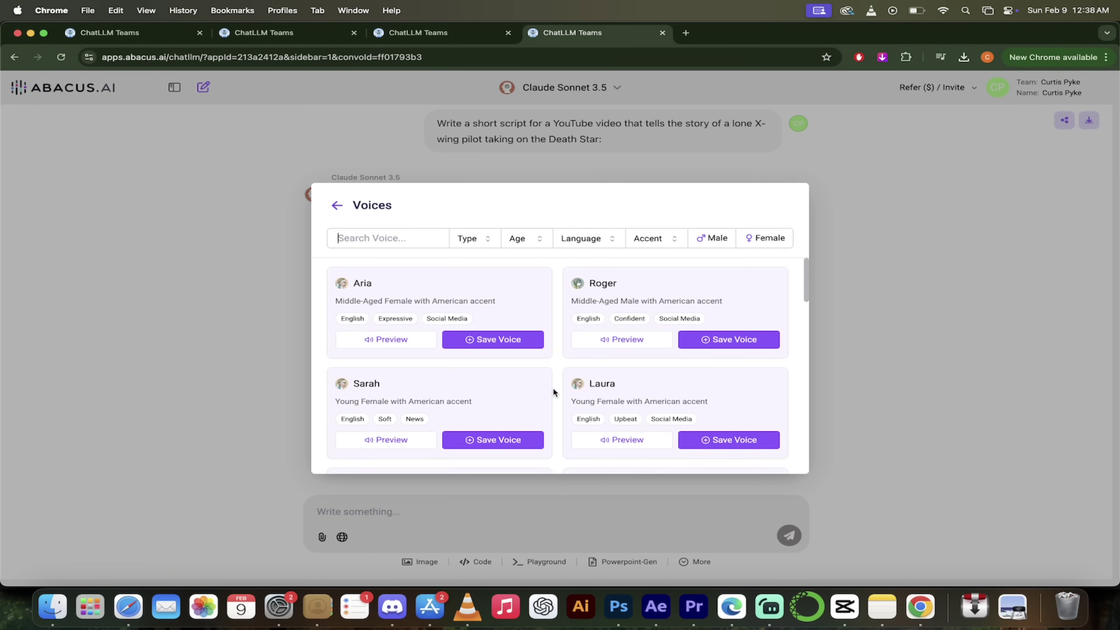
Step: Preview the Charlotte voice in the Voices library, then stop it
{"action": "scroll", "coordinate": [552, 387], "scroll_direction": "down", "scroll_amount": 10}
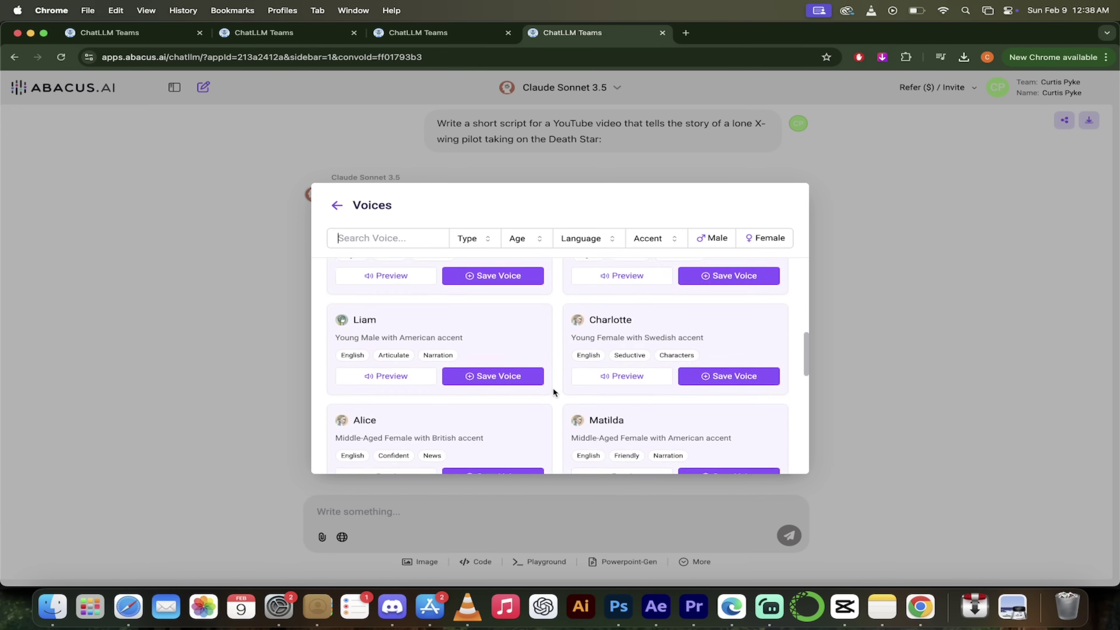
{"action": "scroll", "coordinate": [553, 387], "scroll_direction": "down", "scroll_amount": 3}
{"action": "scroll", "coordinate": [553, 387], "scroll_direction": "up", "scroll_amount": 2}
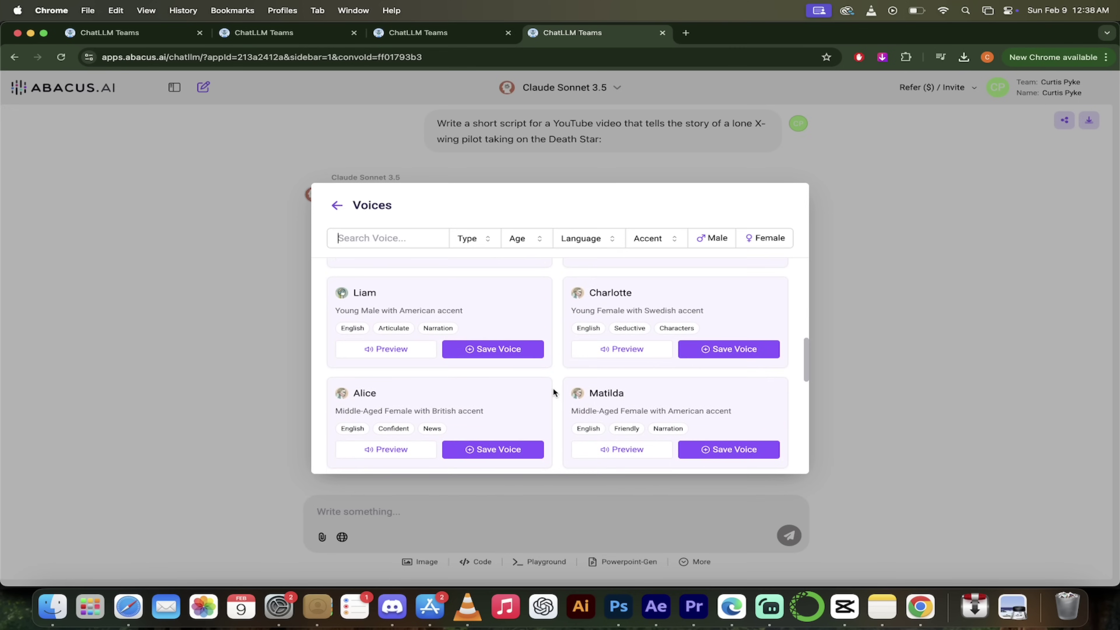
{"action": "left_click", "coordinate": [618, 348]}
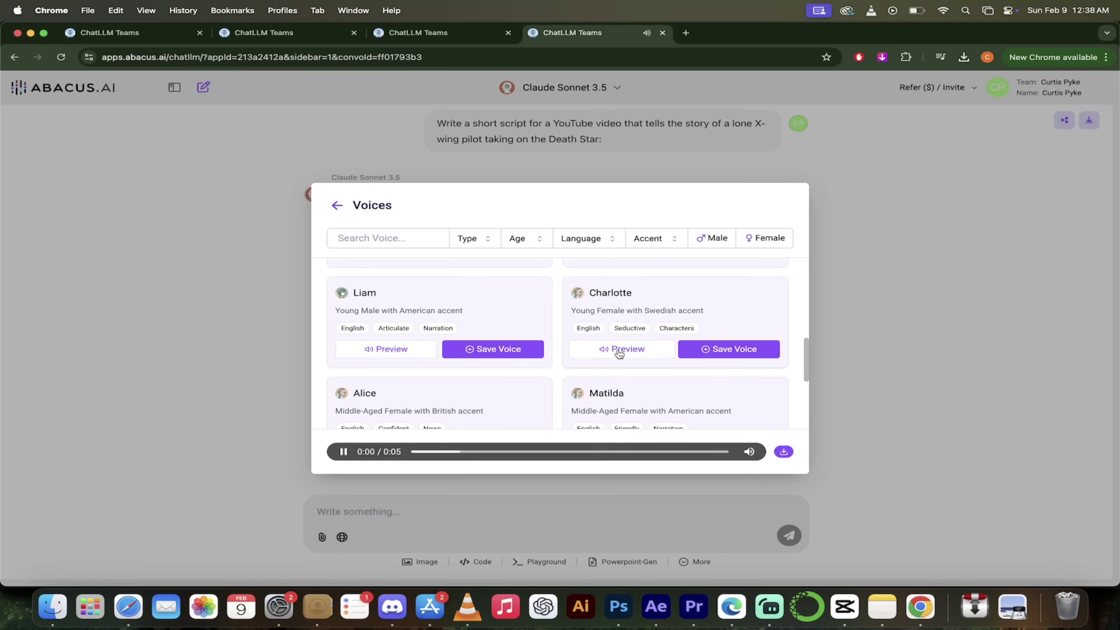
{"action": "left_click", "coordinate": [343, 452]}
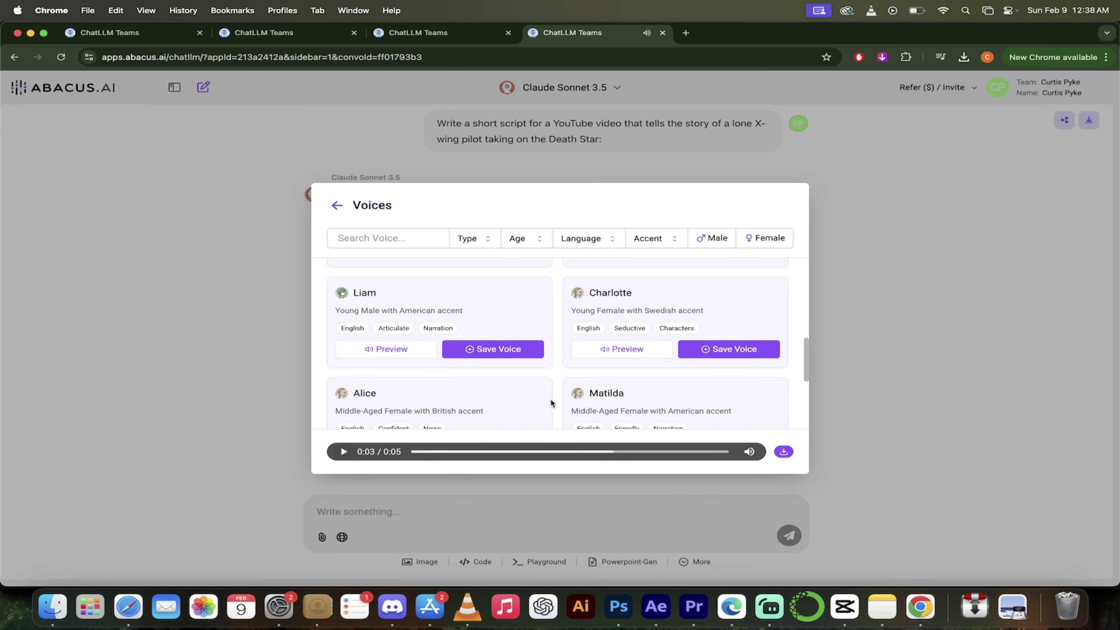
Step: Keep Daniel as the voice, close the text-to-speech dialog, and briefly check CapCut
{"action": "scroll", "coordinate": [550, 399], "scroll_direction": "down", "scroll_amount": 3}
{"action": "scroll", "coordinate": [551, 399], "scroll_direction": "up", "scroll_amount": 4}
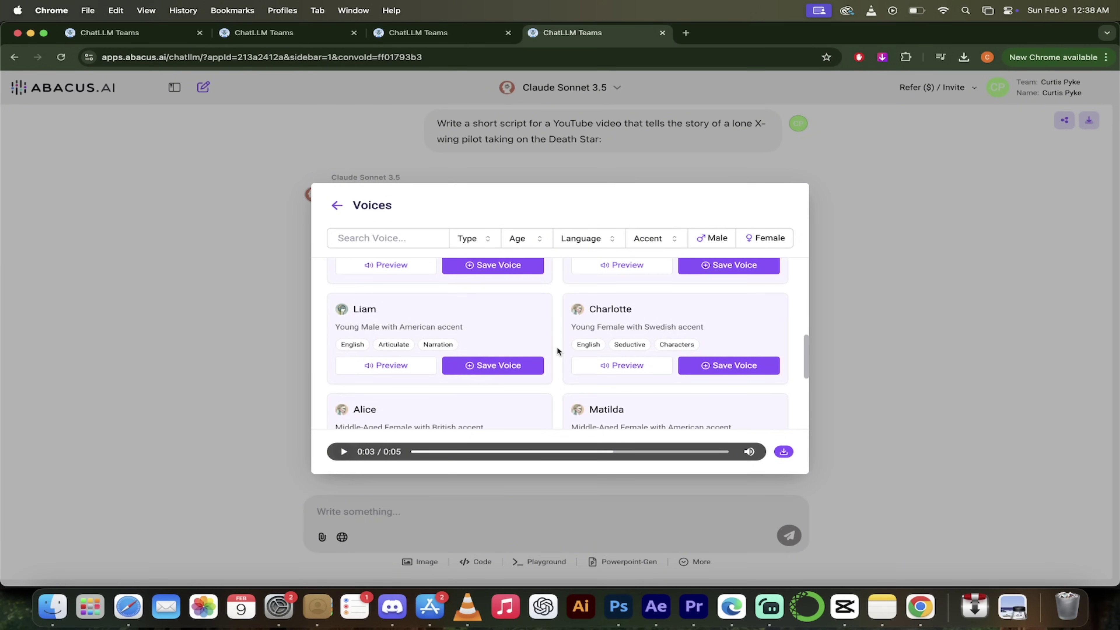
{"action": "scroll", "coordinate": [557, 346], "scroll_direction": "up", "scroll_amount": 2}
{"action": "scroll", "coordinate": [699, 392], "scroll_direction": "down", "scroll_amount": 2}
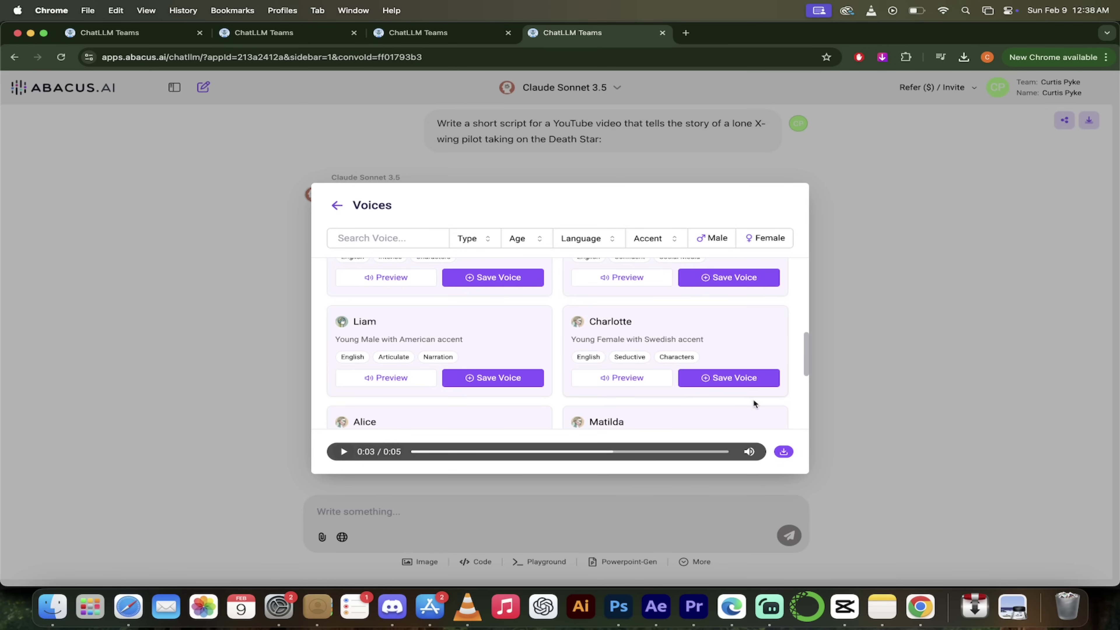
{"action": "left_click", "coordinate": [336, 207]}
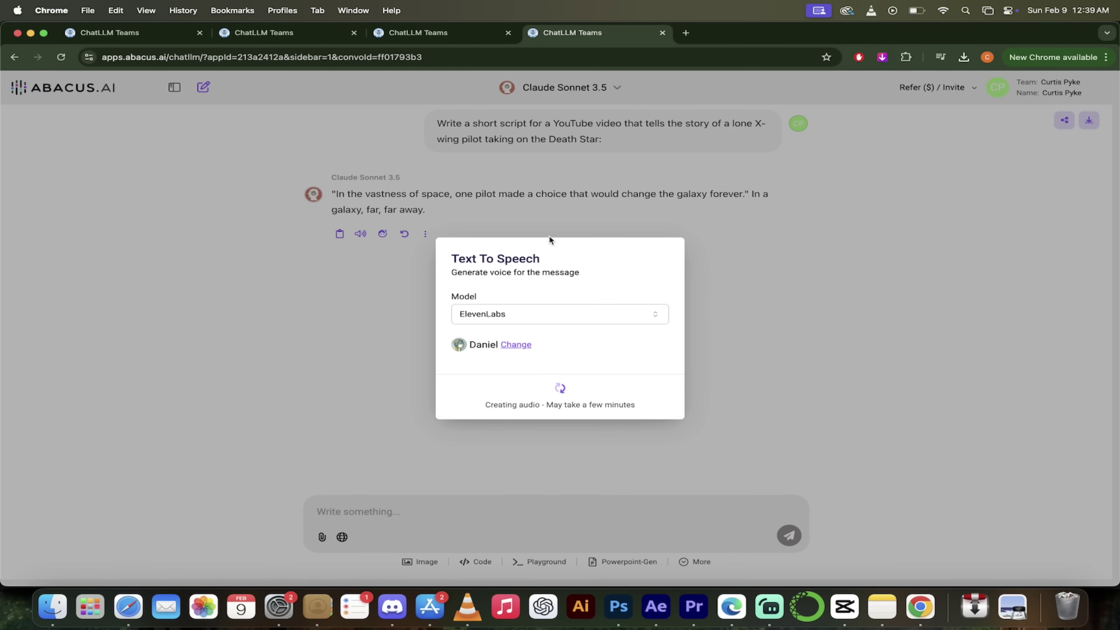
{"action": "left_click", "coordinate": [526, 215]}
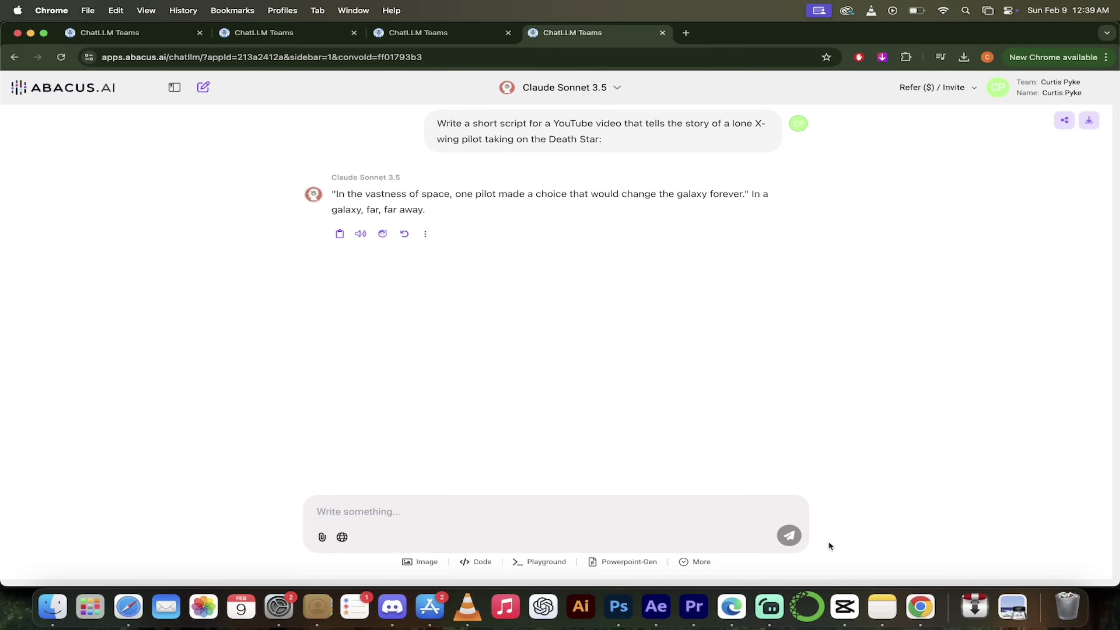
{"action": "left_click", "coordinate": [845, 616]}
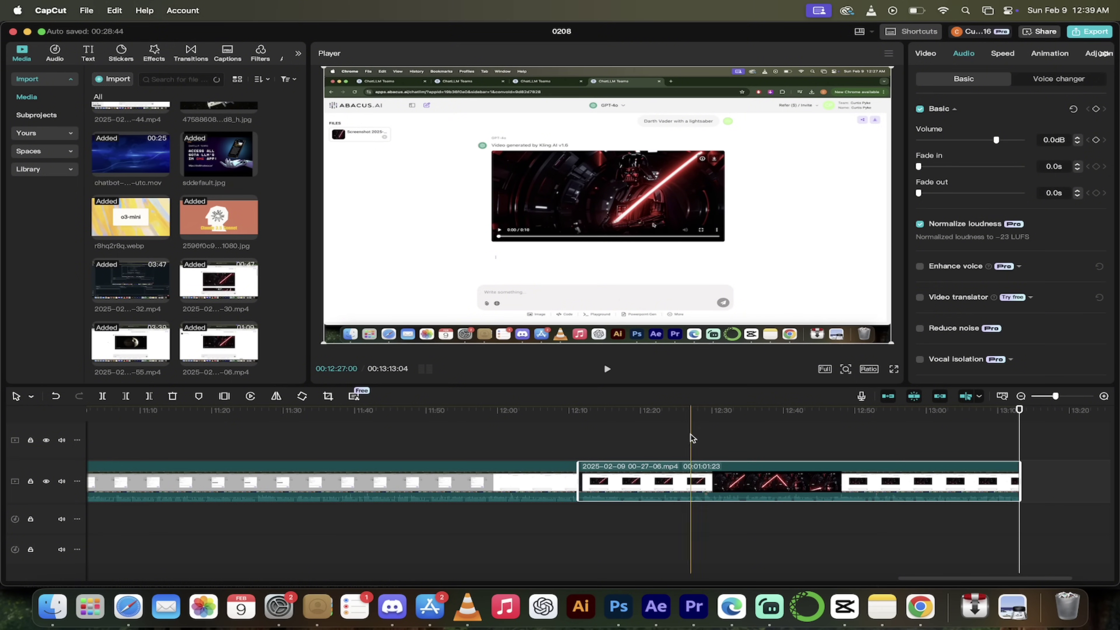
{"action": "key", "text": "super+Tab"}
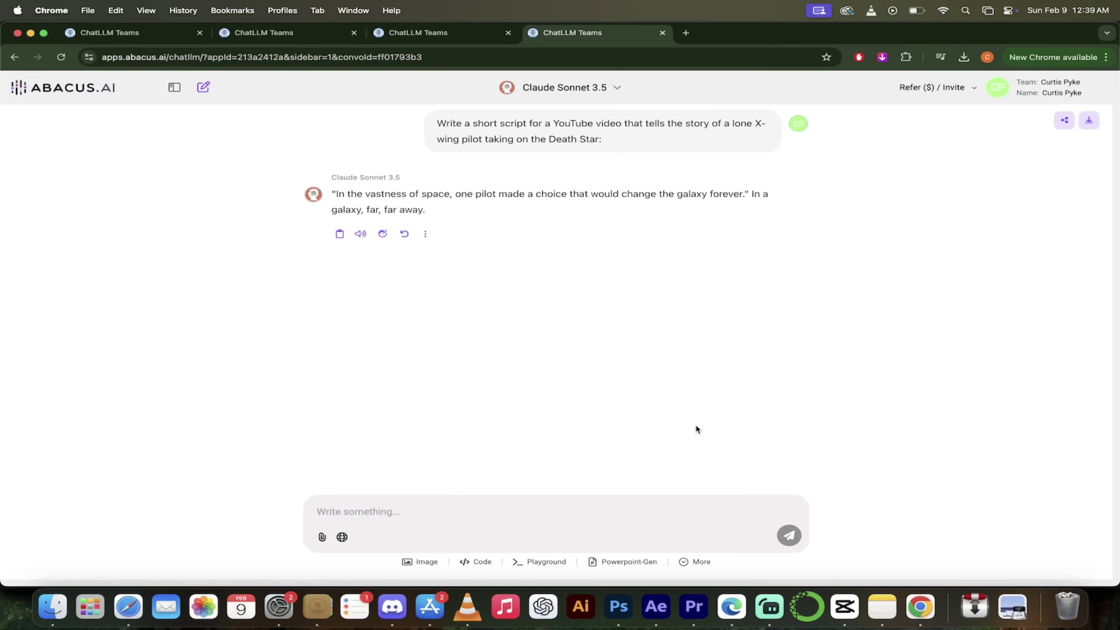